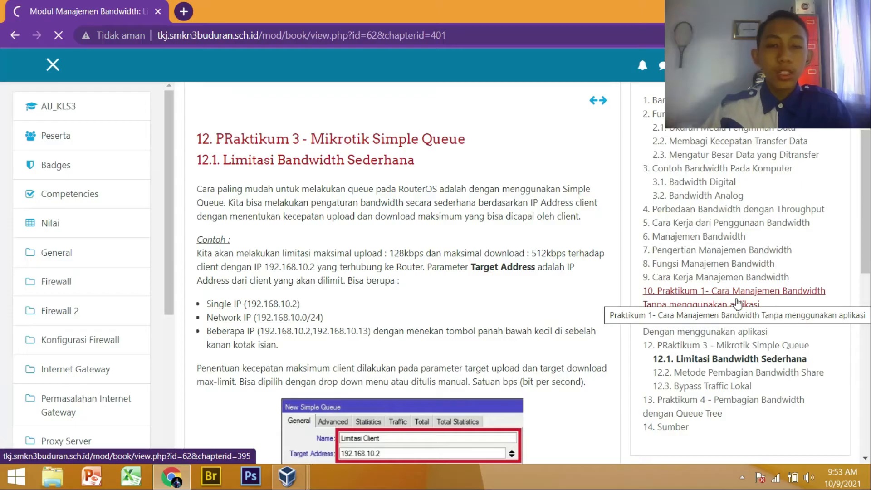
# - Open section 12.1, Limitasi Bandwidth Sederhana, in the Modul Manajemen Bandwidth book
pyautogui.click(386, 71)
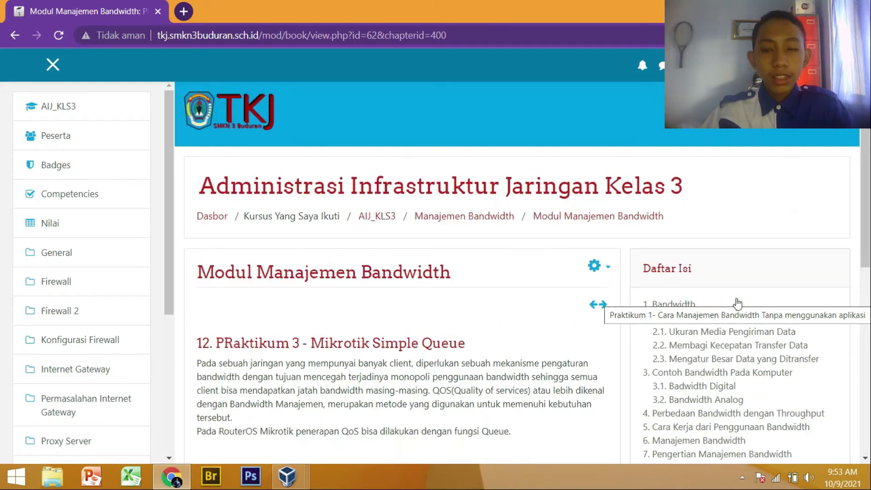
pyautogui.scroll(-8, 767, 281)
pyautogui.scroll(3, 774, 258)
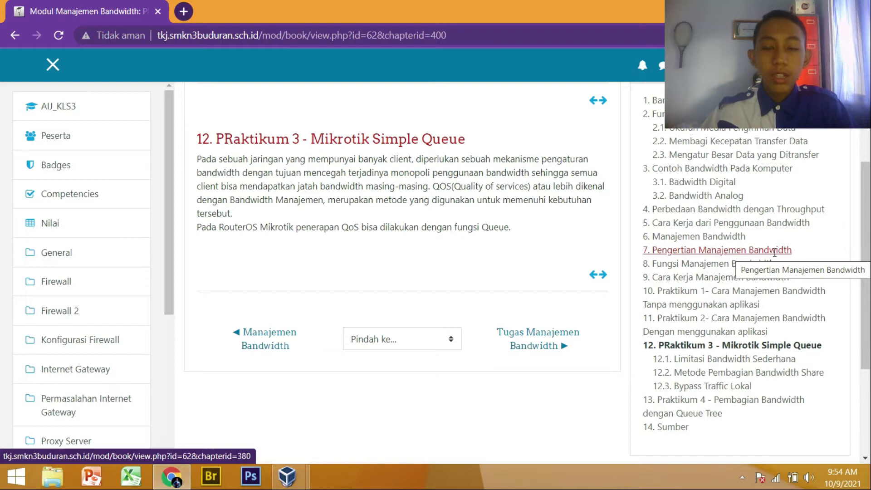
pyautogui.click(676, 360)
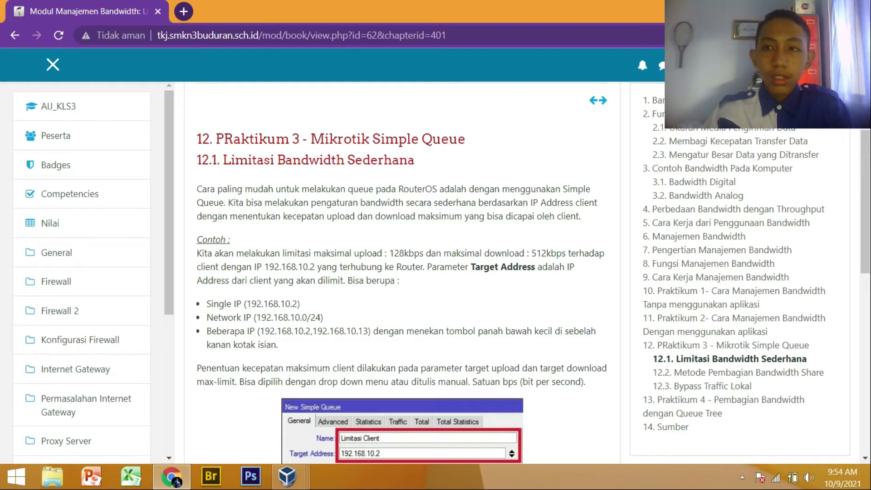
# - Switch to the Client 2 virtual machine, run Google's internet speed test in Firefox, and close the test
pyautogui.hotkey('alt', 'Tab')
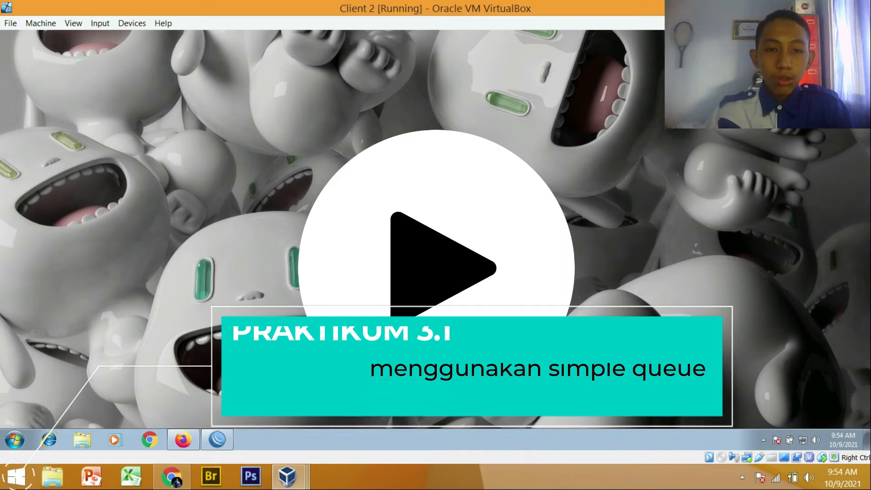
pyautogui.click(184, 445)
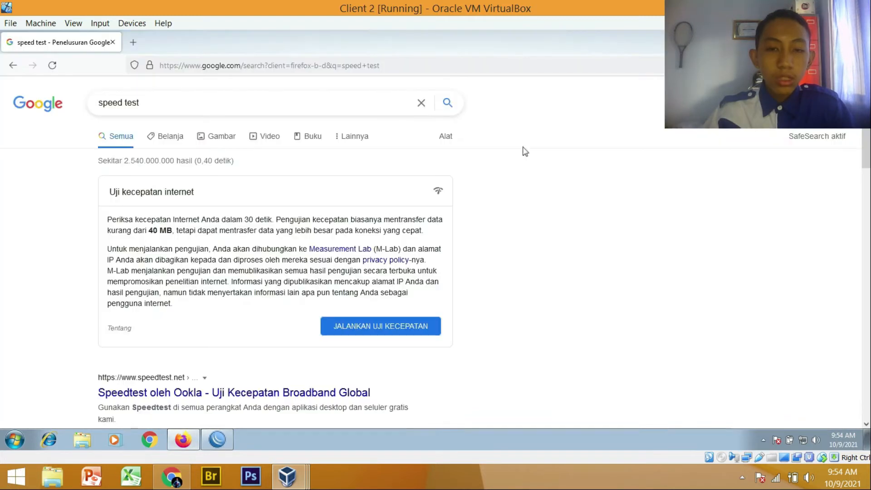
pyautogui.click(413, 326)
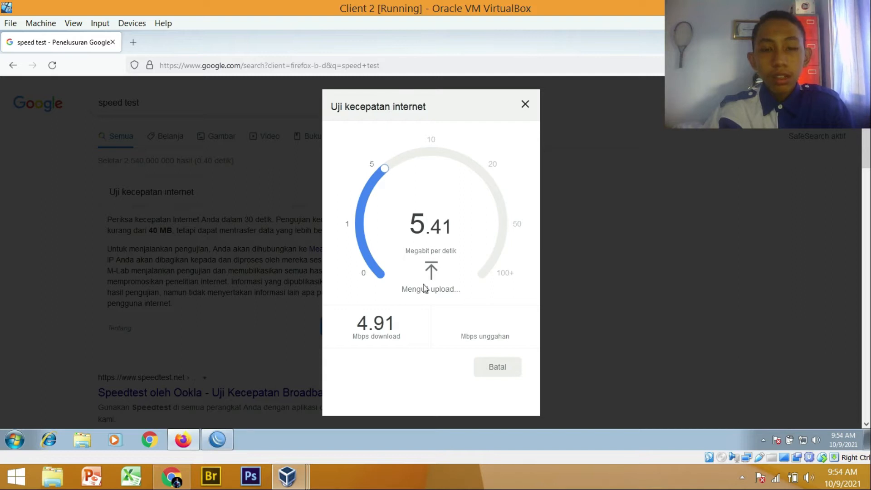
pyautogui.click(230, 433)
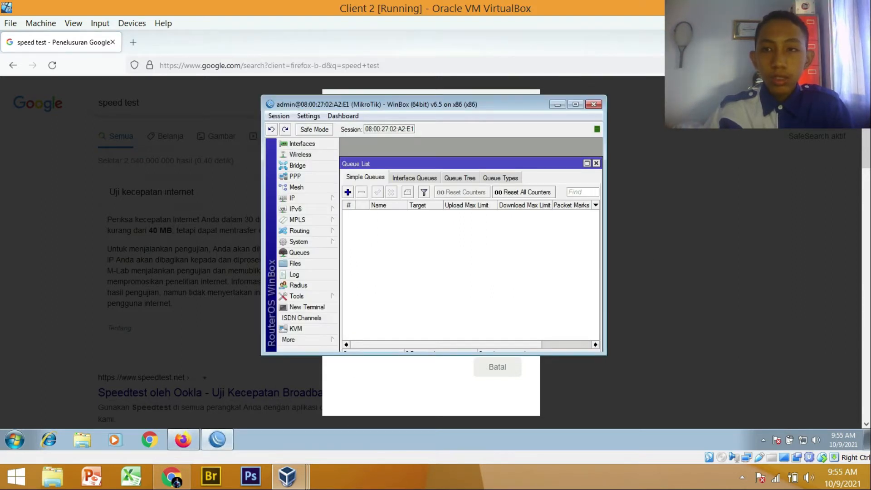
pyautogui.click(639, 134)
pyautogui.click(522, 109)
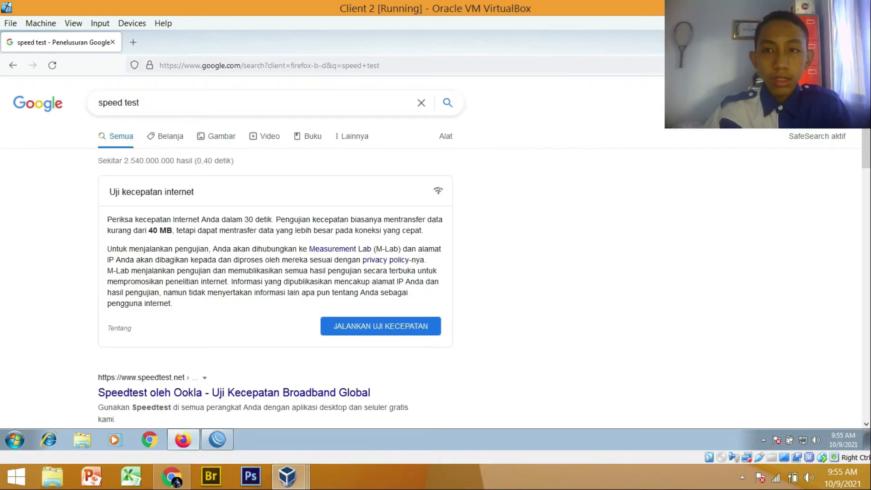
# - Switch to WinBox, maximize it, and create a new simple queue with target 192.168.10.2
pyautogui.click(822, 37)
pyautogui.moveTo(393, 106); pyautogui.dragTo(450, 77)
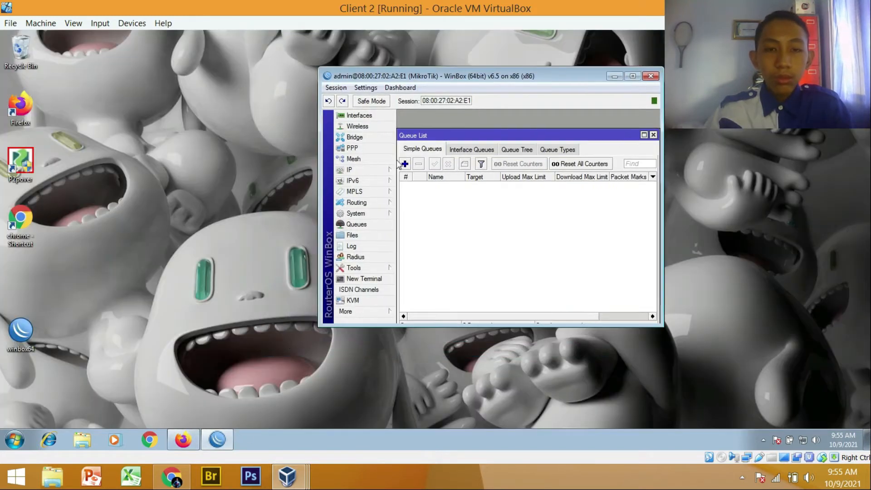
pyautogui.click(357, 224)
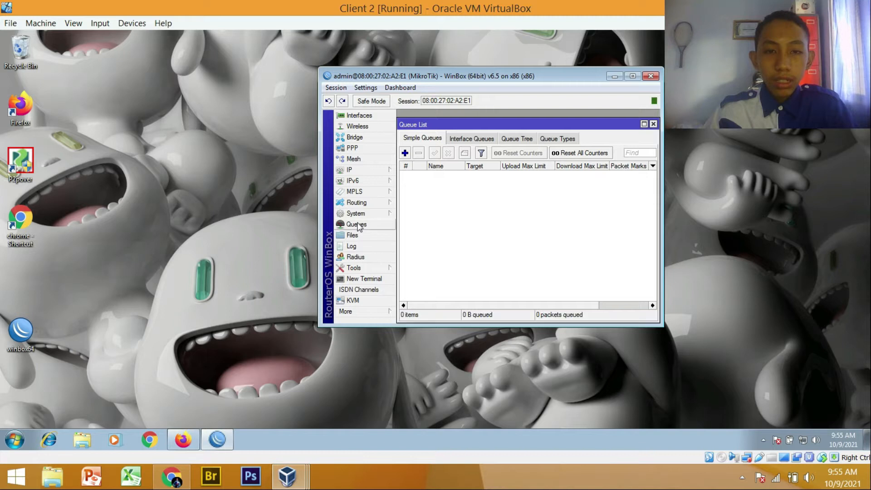
pyautogui.click(405, 153)
pyautogui.click(633, 76)
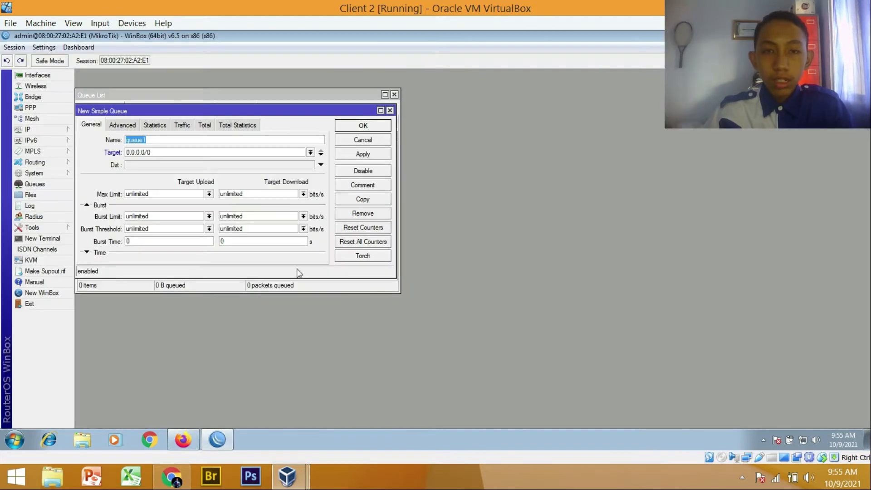
pyautogui.moveTo(164, 156); pyautogui.dragTo(104, 157)
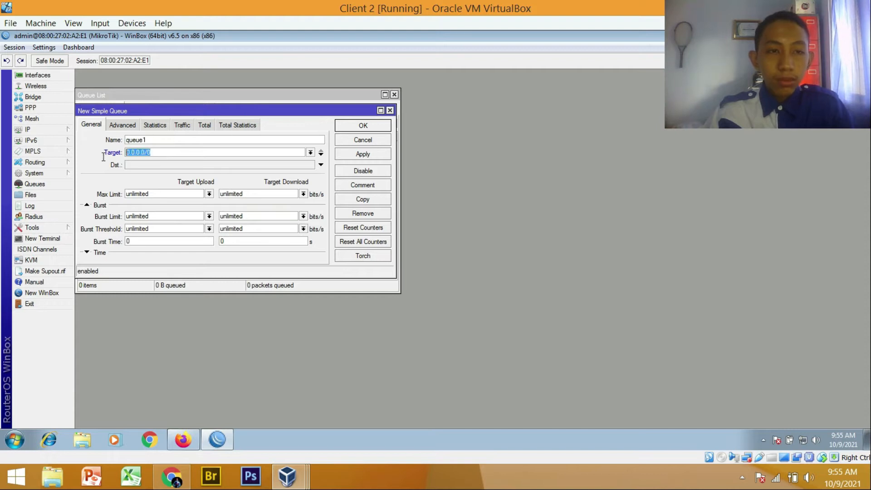
pyautogui.write('192.16')
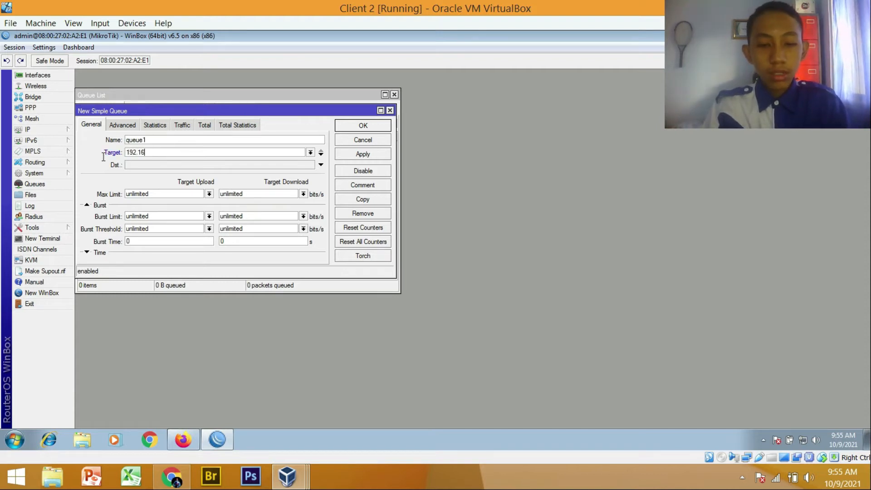
pyautogui.write('8.10.2')
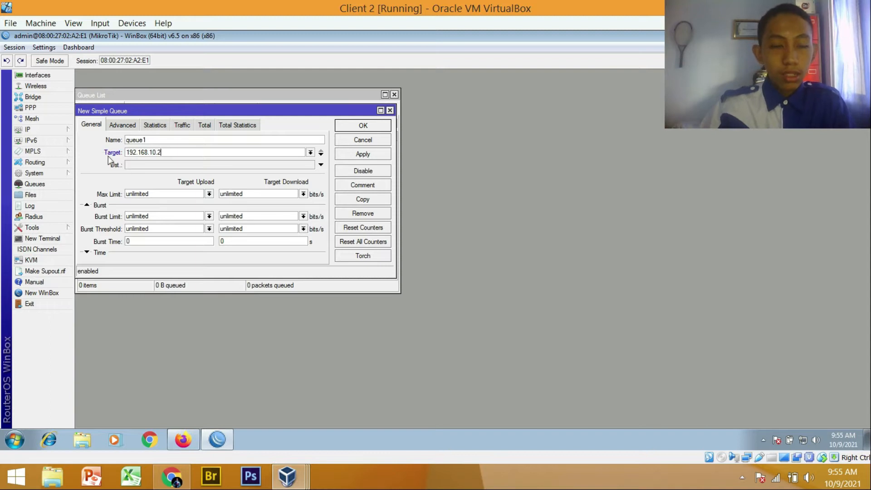
# - Set the new queue's maximum limits to 128k upload and 256k download, and save it
pyautogui.click(209, 194)
pyautogui.click(190, 224)
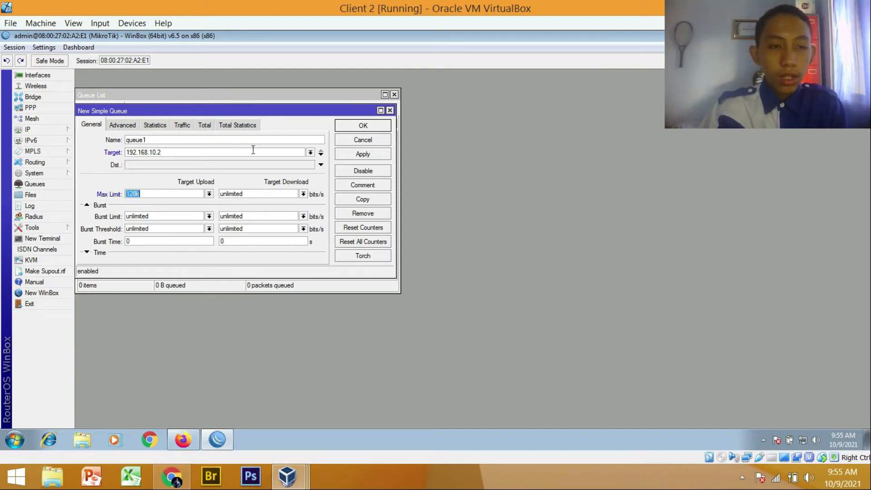
pyautogui.click(303, 195)
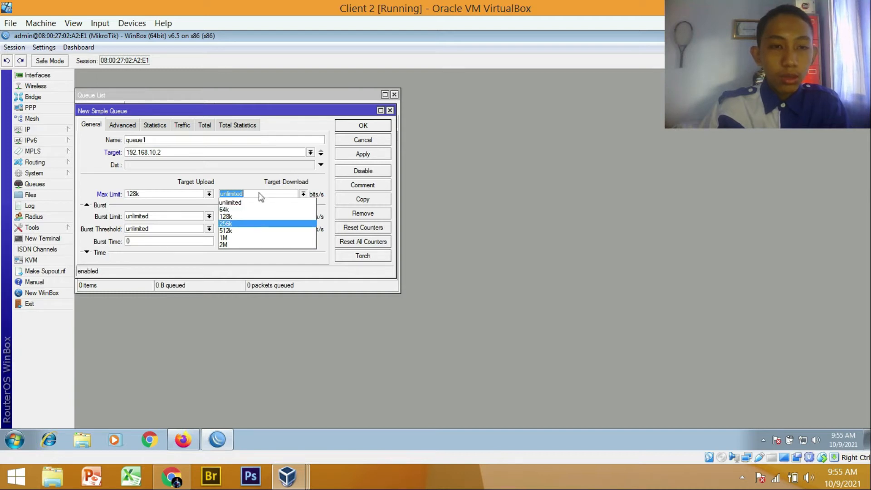
pyautogui.click(240, 224)
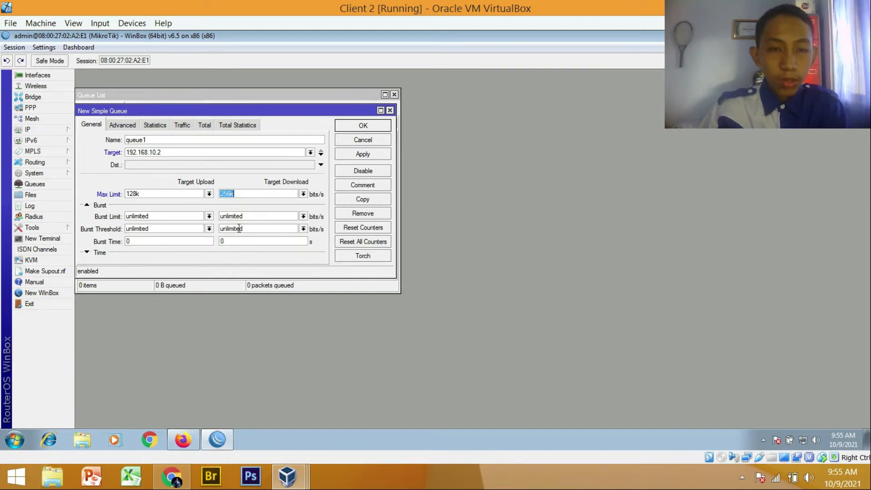
pyautogui.click(345, 157)
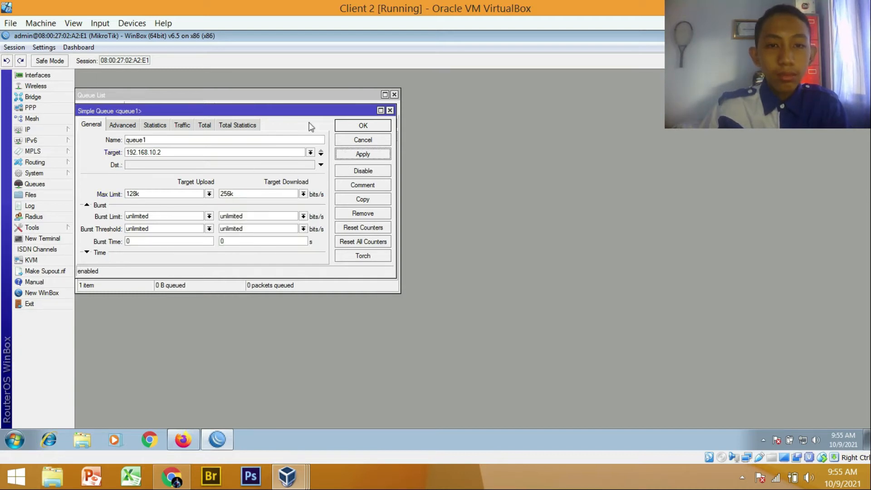
pyautogui.click(352, 131)
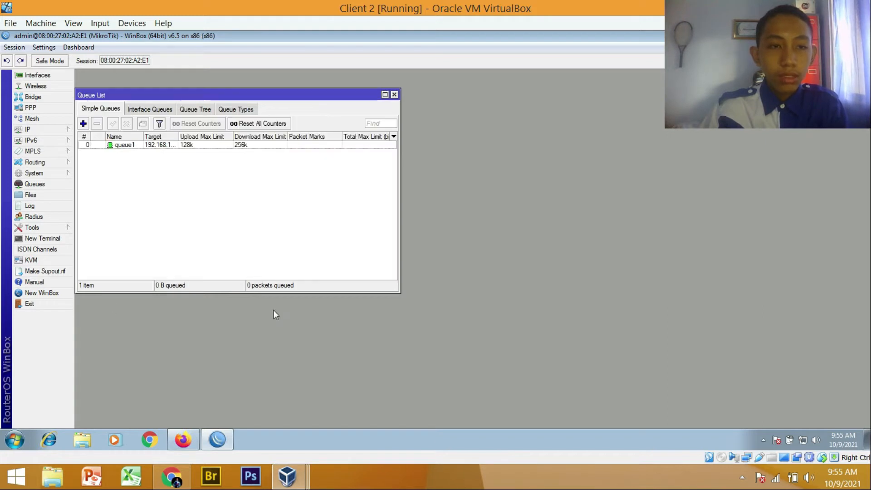
# - Rerun the internet speed test in Firefox with the WinBox queue list in a smaller window to compare speeds with the limits
pyautogui.click(183, 439)
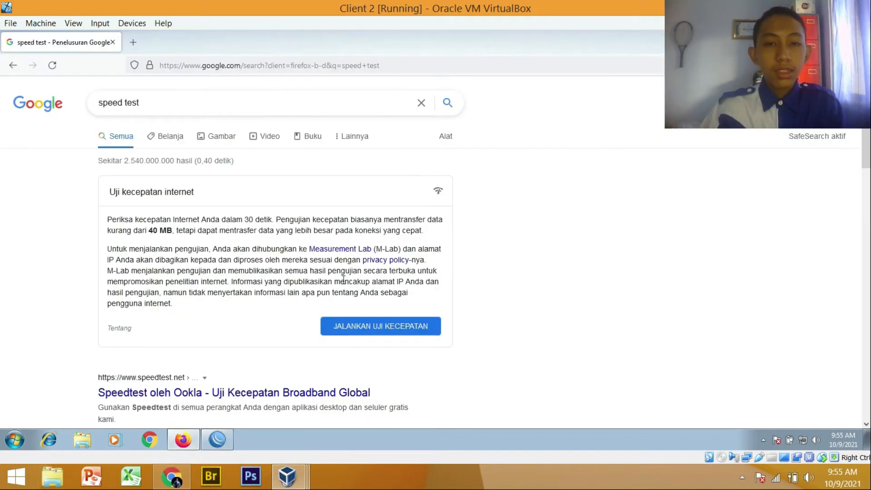
pyautogui.click(348, 323)
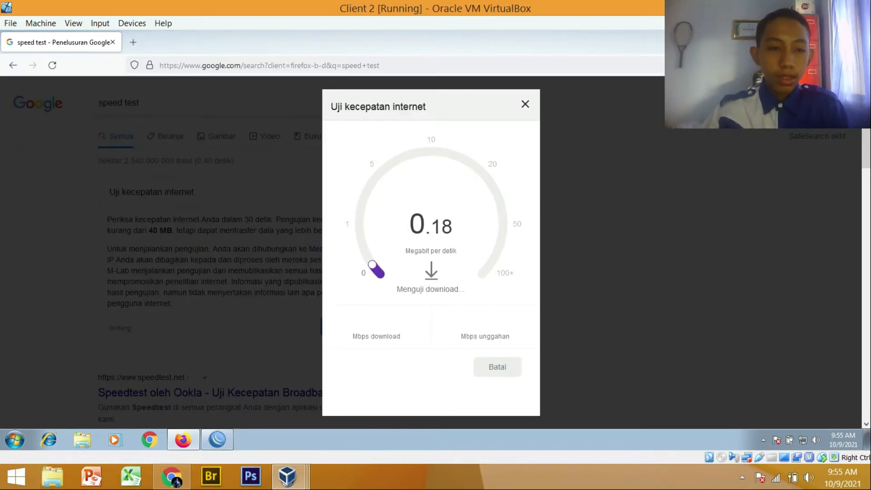
pyautogui.click(217, 439)
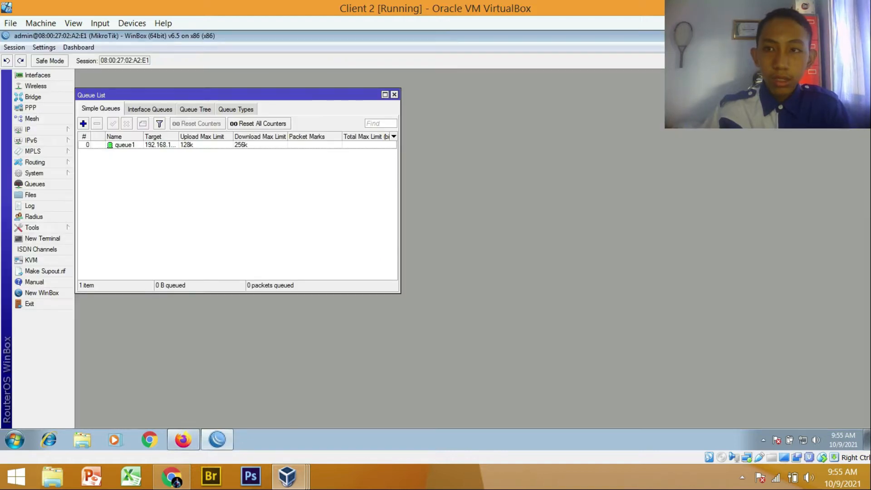
pyautogui.click(843, 36)
pyautogui.moveTo(496, 86); pyautogui.dragTo(739, 101)
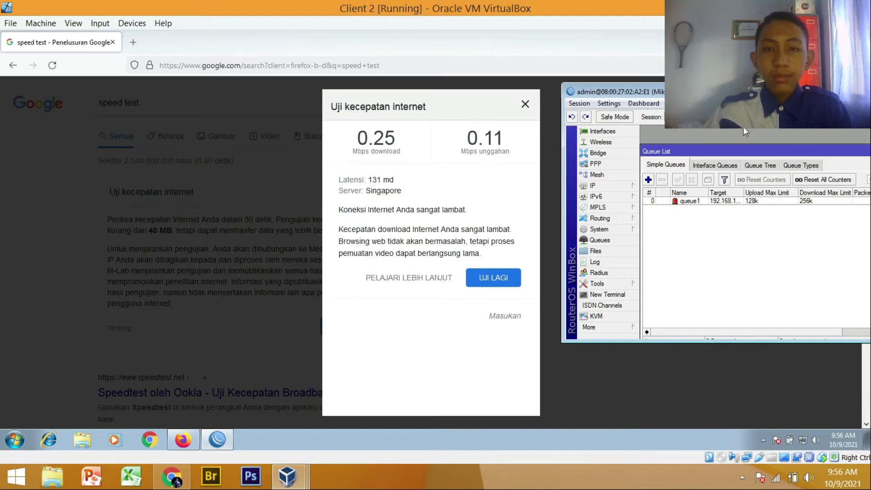
pyautogui.moveTo(696, 95); pyautogui.dragTo(499, 117)
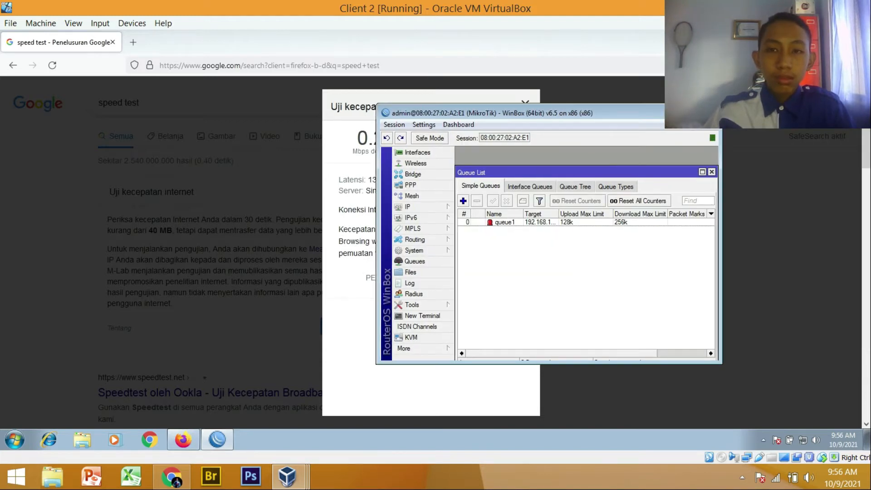
# - Examine section 12.2, Metode Pembagian Bandwidth Share, in the module: the 512kbps example, its three sharing concepts, and the network topology
pyautogui.click(622, 476)
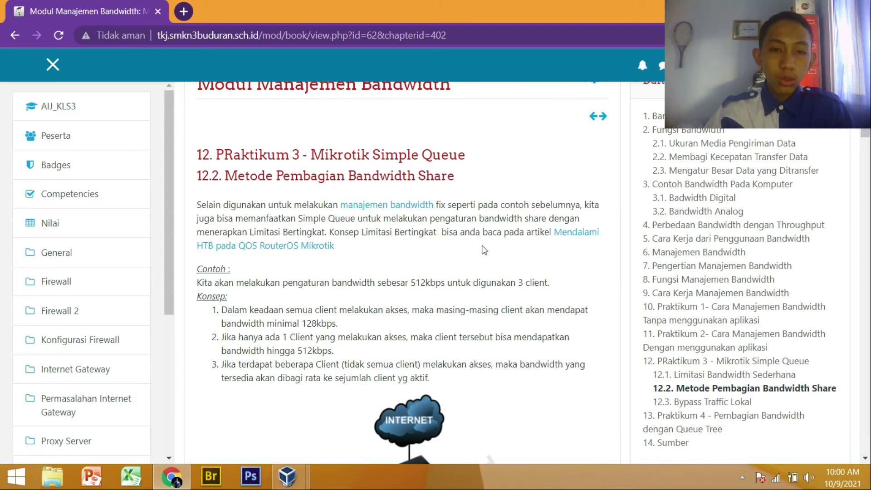
pyautogui.scroll(-1, 436, 206)
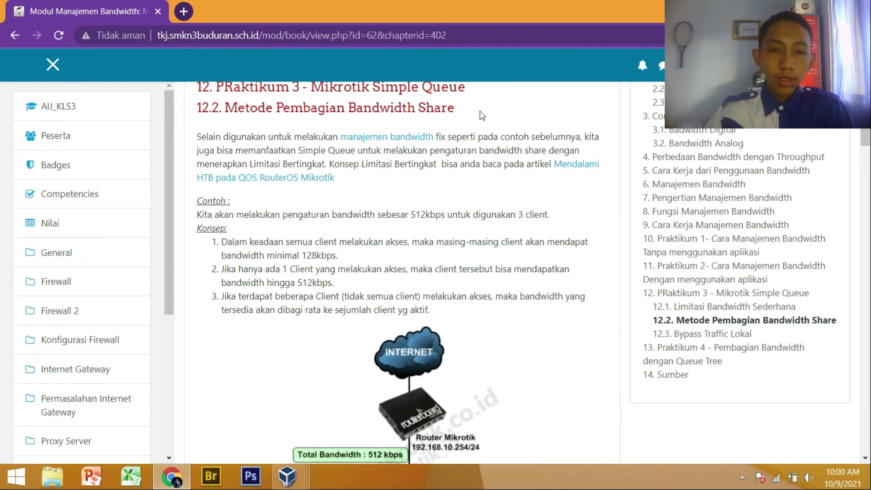
pyautogui.moveTo(411, 215); pyautogui.dragTo(443, 212)
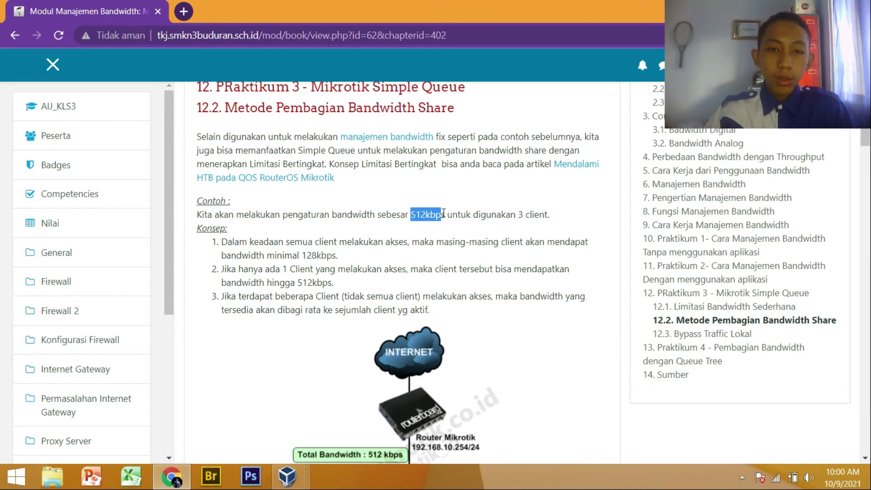
pyautogui.scroll(-1, 494, 179)
pyautogui.click(532, 130)
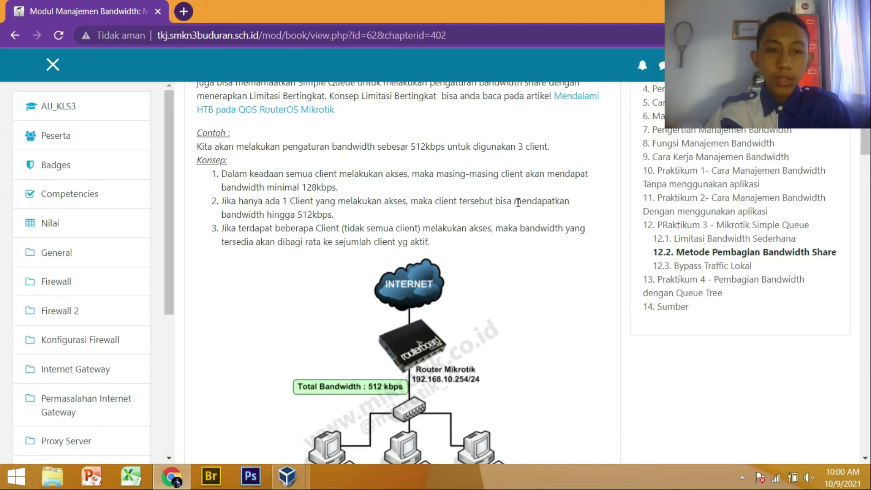
pyautogui.moveTo(297, 214); pyautogui.dragTo(314, 215)
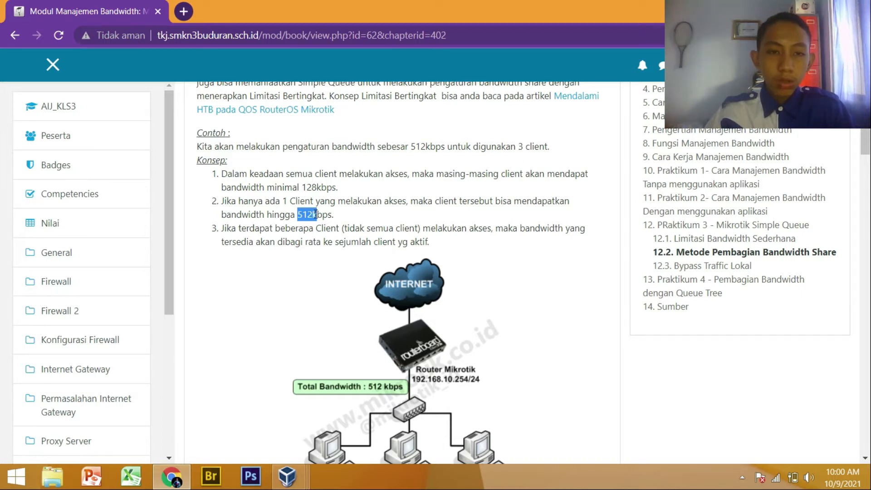
pyautogui.click(318, 214)
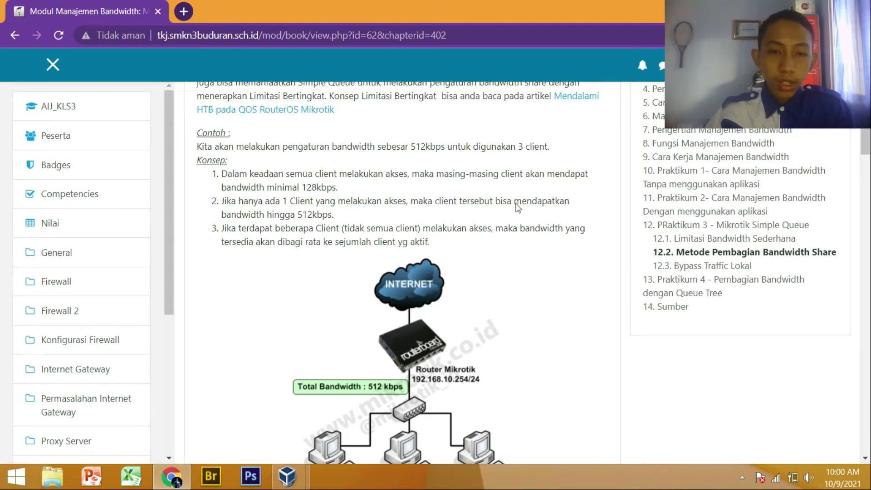
pyautogui.scroll(-1, 456, 235)
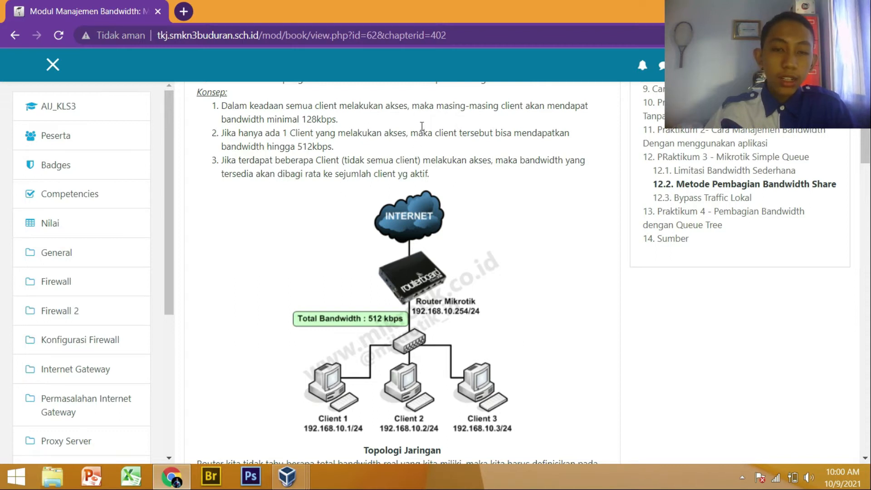
# - Check which client machines are running in VirtualBox Manager and return to the Client 2 virtual machine
pyautogui.click(802, 6)
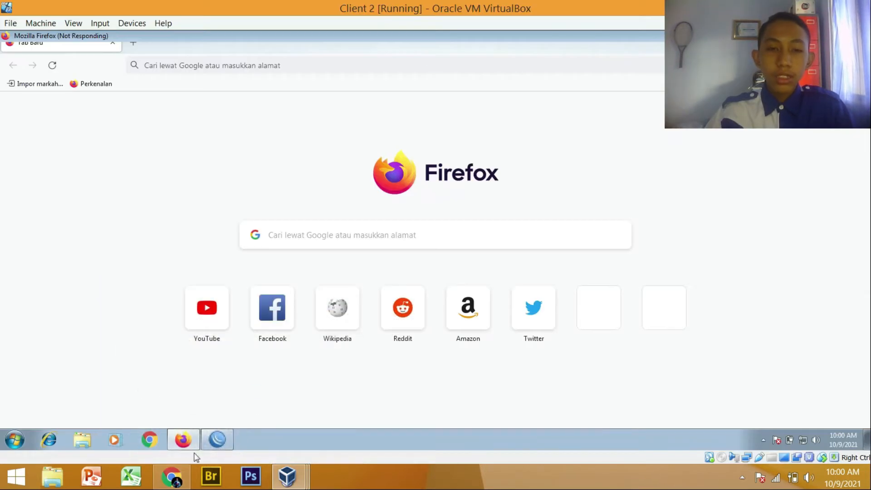
pyautogui.click(287, 476)
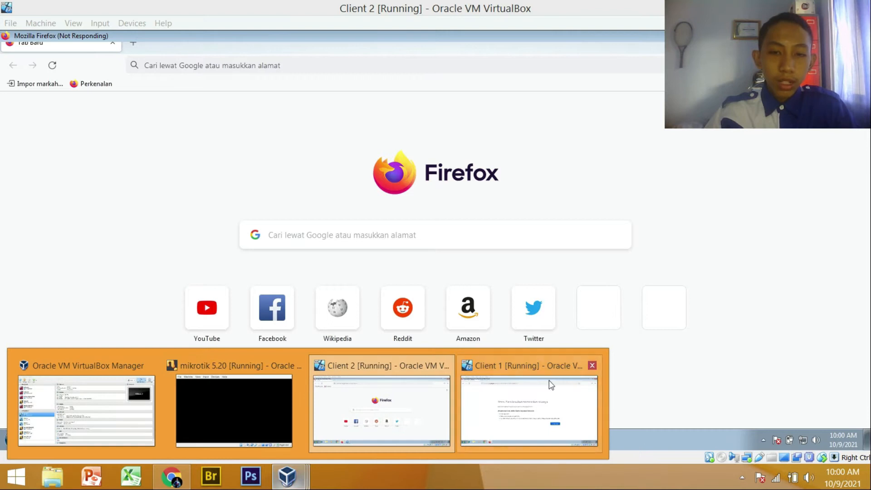
pyautogui.click(136, 399)
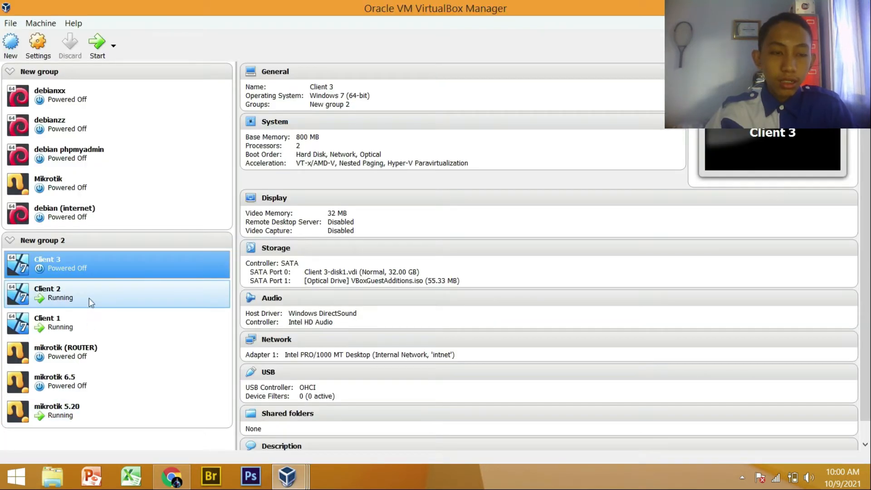
pyautogui.click(803, 7)
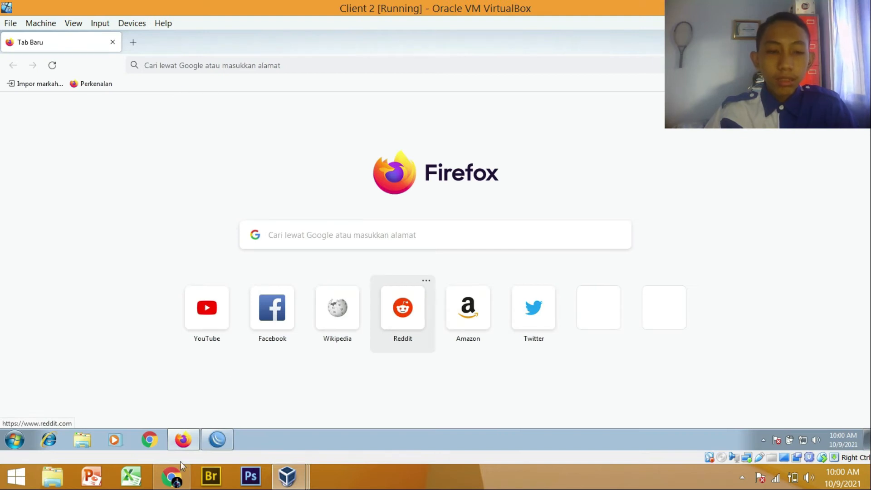
# - Review the module's share topology and the parent queue's maximum limit settings, and return to the Client 2 virtual machine
pyautogui.click(172, 475)
pyautogui.scroll(-4, 318, 204)
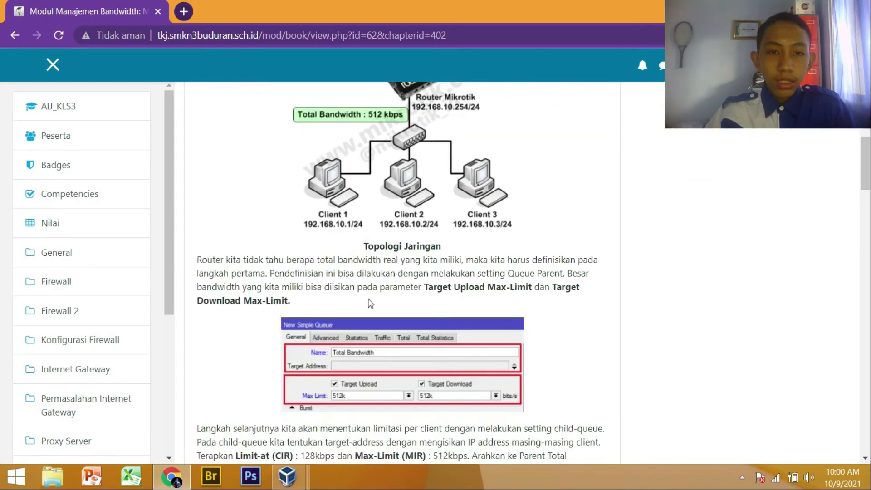
pyautogui.scroll(4, 372, 303)
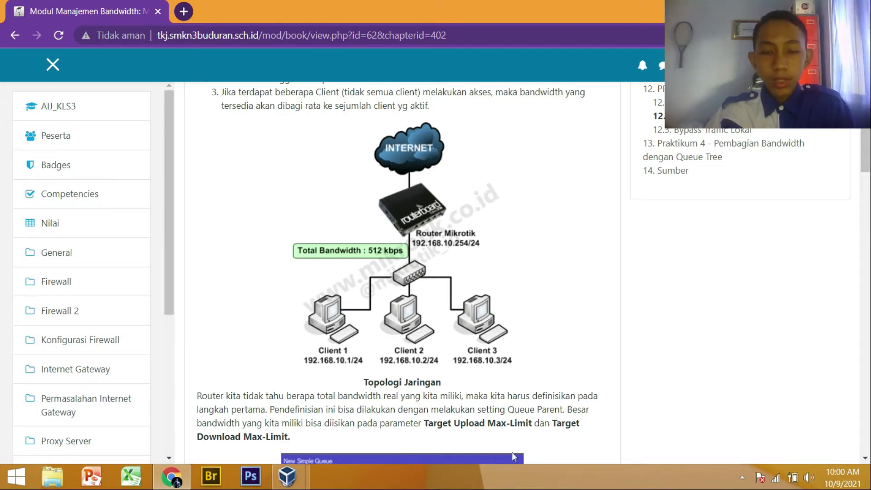
pyautogui.hotkey('alt', 'Tab')
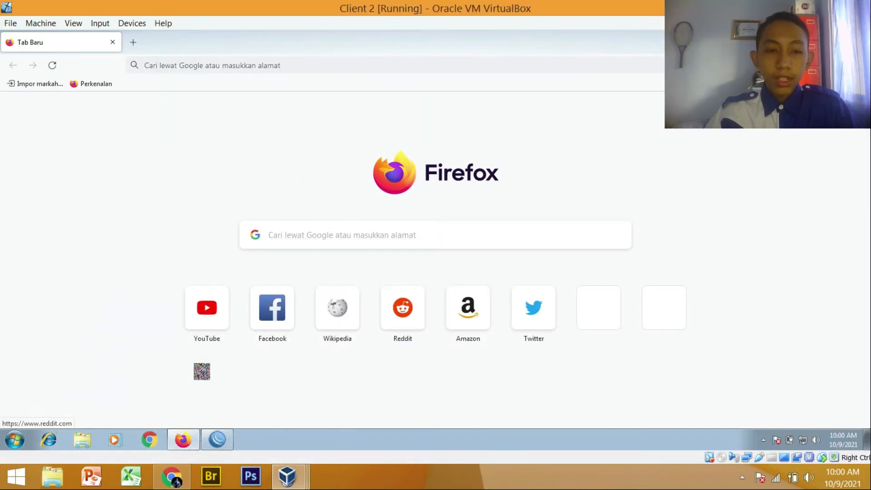
# - Remove the existing queue1 entry from the Simple Queues list in WinBox
pyautogui.click(217, 439)
pyautogui.click(470, 186)
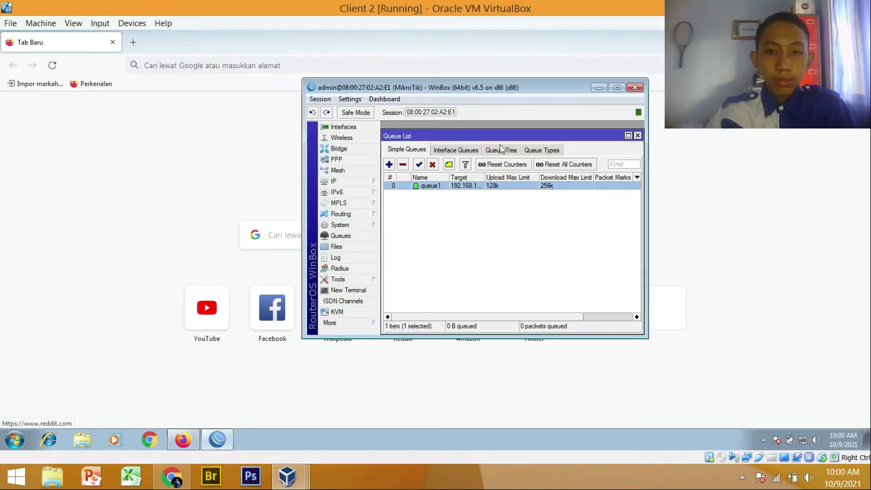
pyautogui.click(403, 164)
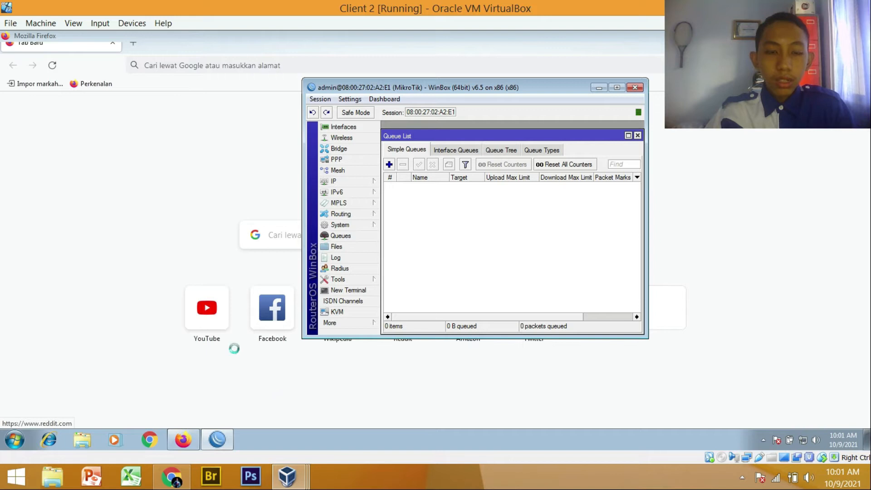
# - Add a simple queue named Total bandwidth with 512k upload and download maximum limits, maximize the WinBox window, and save the queue
pyautogui.click(389, 164)
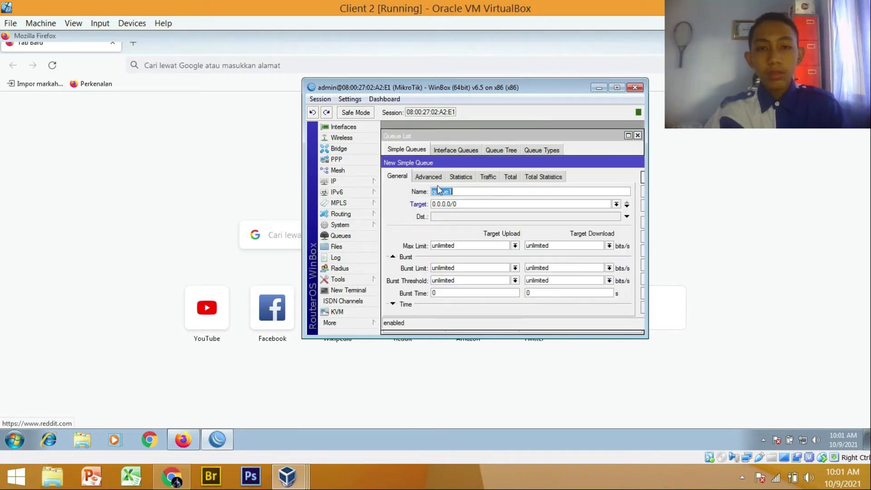
pyautogui.write('Total bandwidth')
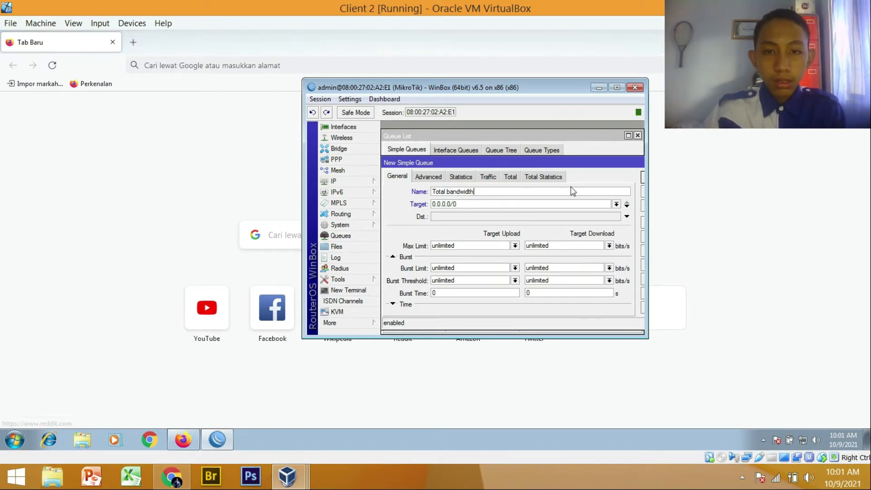
pyautogui.click(515, 245)
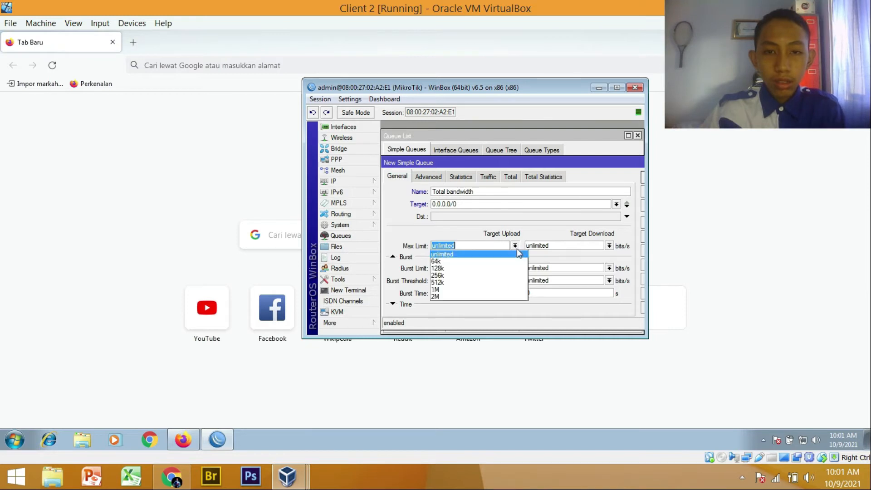
pyautogui.click(484, 280)
pyautogui.click(609, 246)
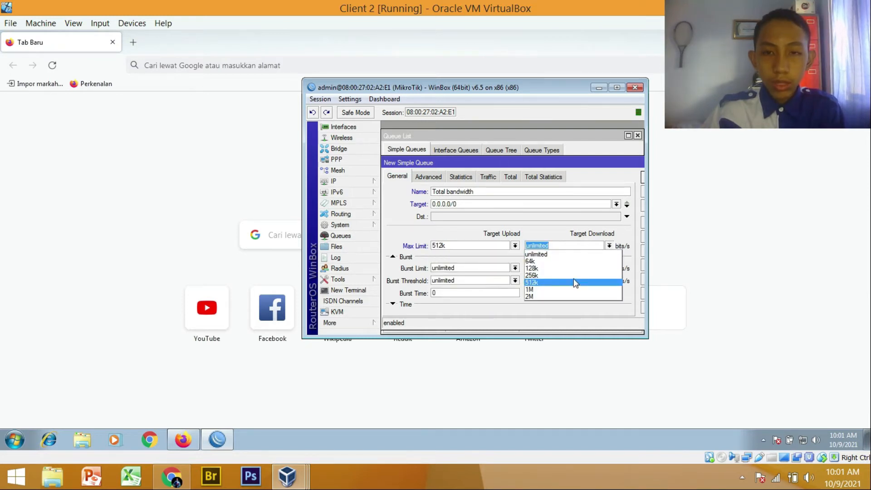
pyautogui.click(562, 279)
pyautogui.moveTo(559, 84); pyautogui.dragTo(541, 84)
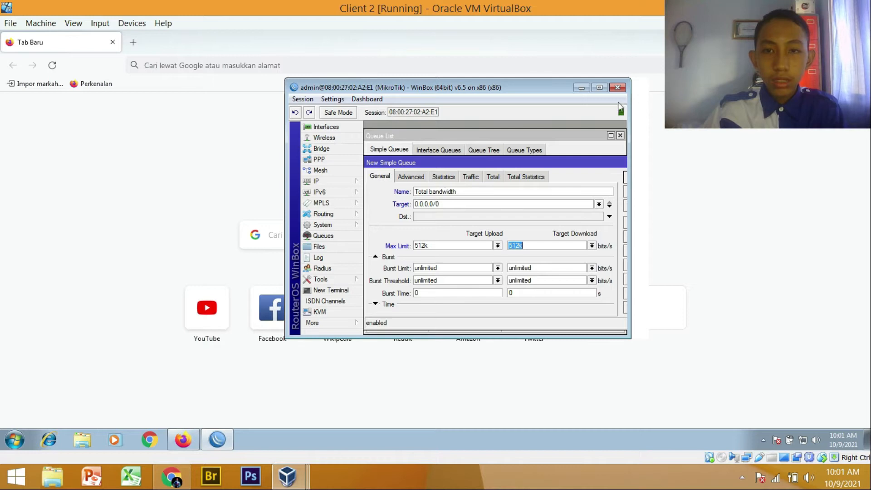
pyautogui.click(599, 86)
pyautogui.click(372, 155)
pyautogui.click(362, 125)
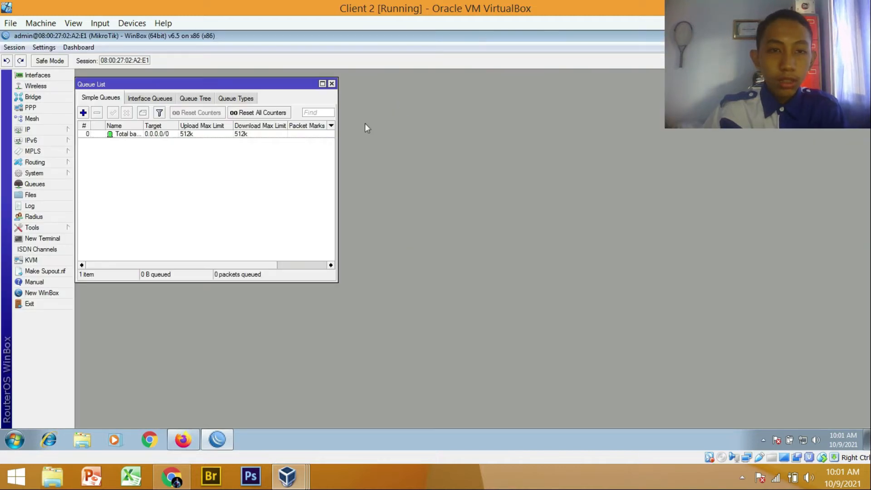
# - Start a new simple queue named klien1 with the target address 192.168.10.1
pyautogui.click(83, 112)
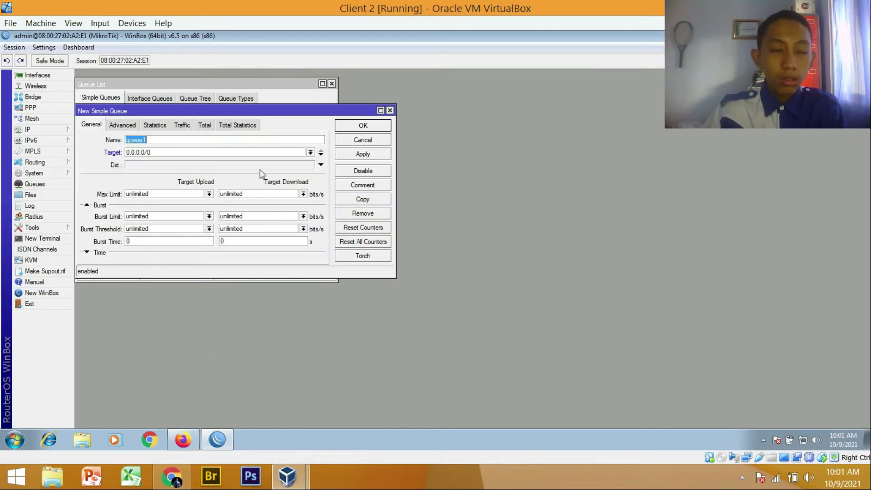
pyautogui.write('klien1')
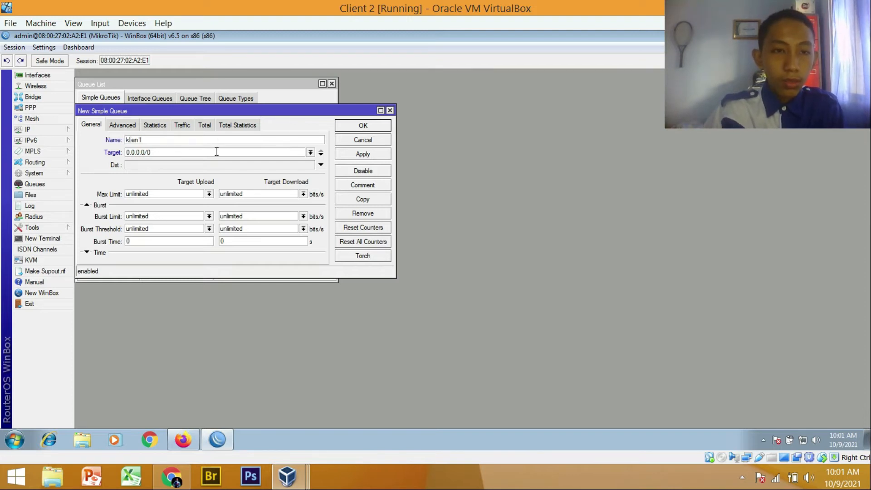
pyautogui.doubleClick(217, 151)
pyautogui.write('1')
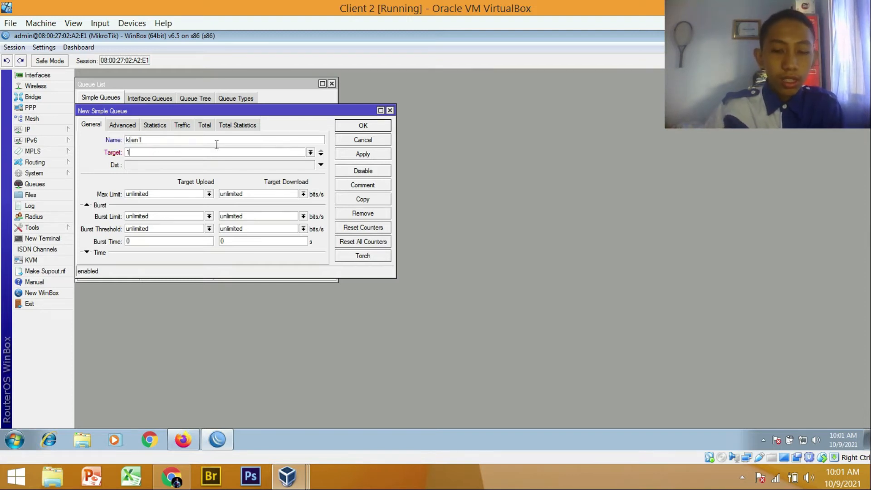
pyautogui.write('92.168.')
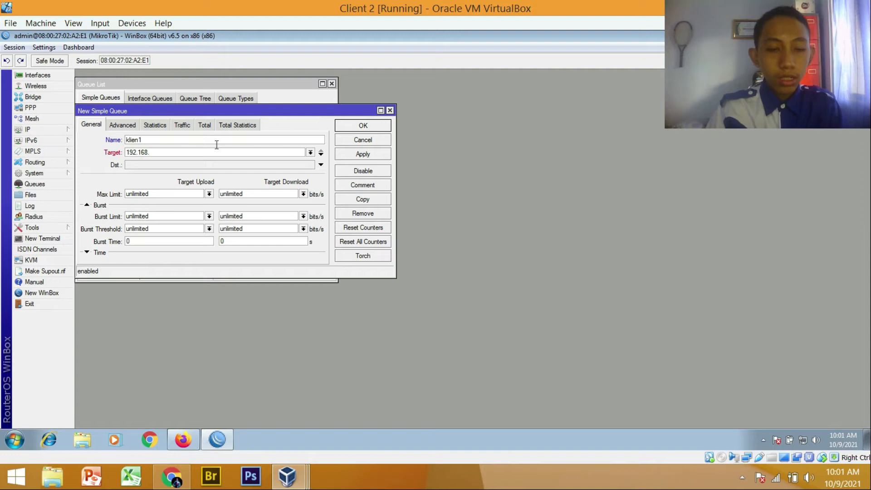
pyautogui.write('10.1')
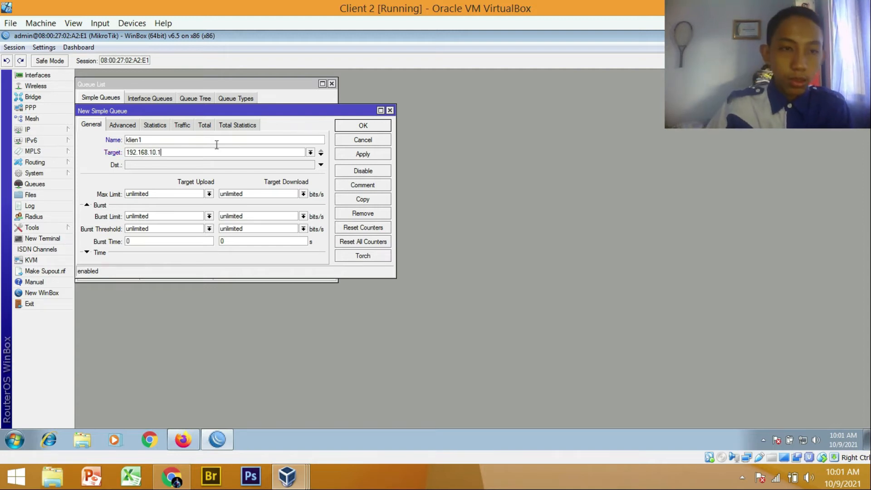
# - Set the klien1 queue's upload and download maximum limits to 128k and glance at its advanced settings
pyautogui.click(209, 193)
pyautogui.click(163, 215)
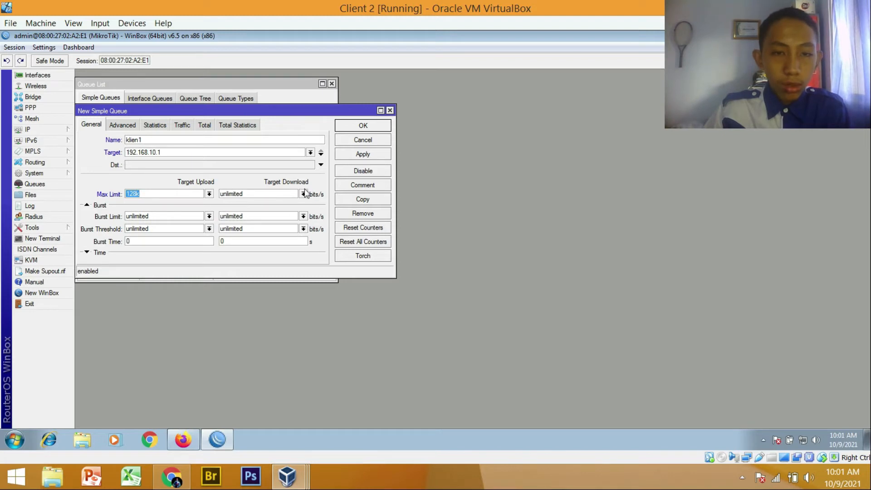
pyautogui.click(303, 194)
pyautogui.click(245, 216)
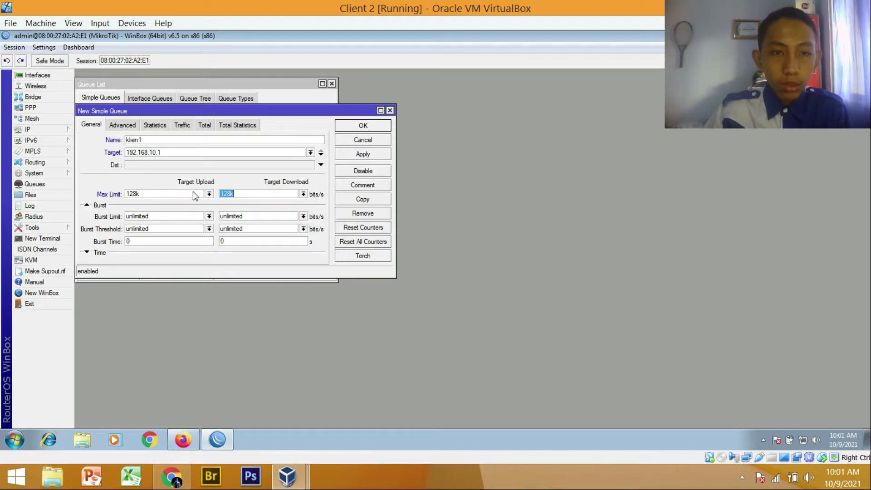
pyautogui.click(114, 127)
pyautogui.click(104, 128)
# - Set the klien1 queue's maximum limits to 512k for both upload and download
pyautogui.click(209, 193)
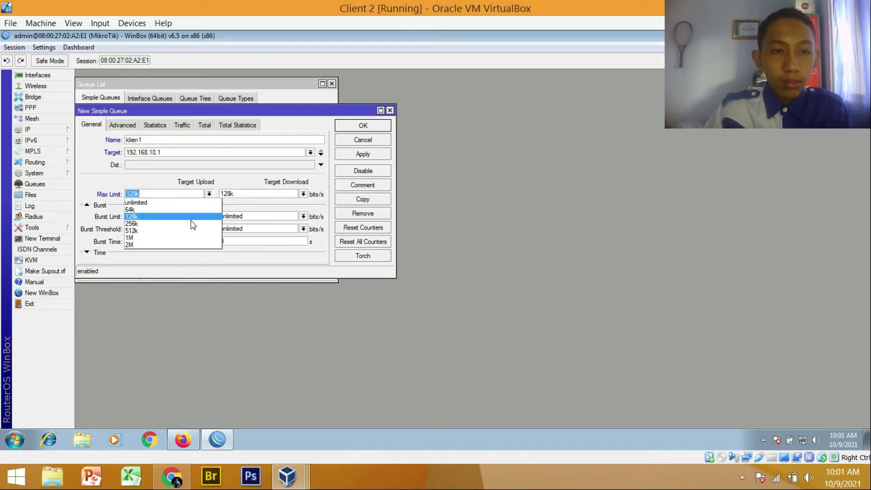
pyautogui.click(190, 231)
pyautogui.click(302, 194)
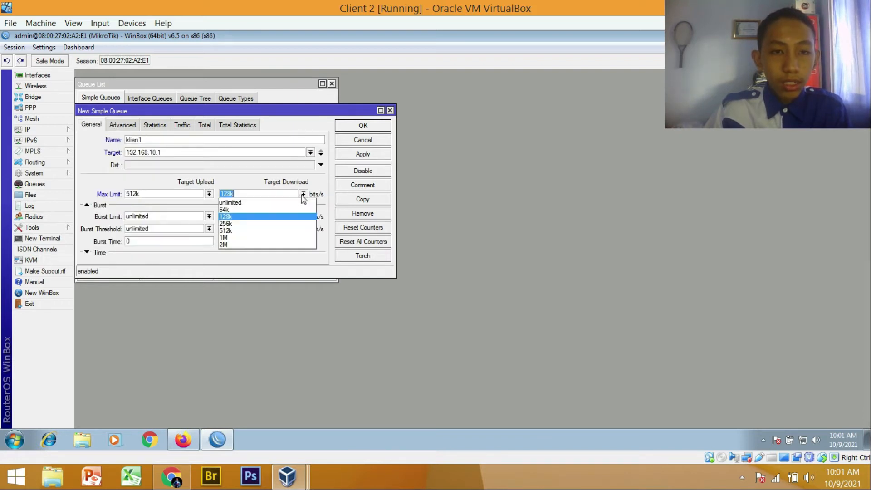
pyautogui.click(281, 231)
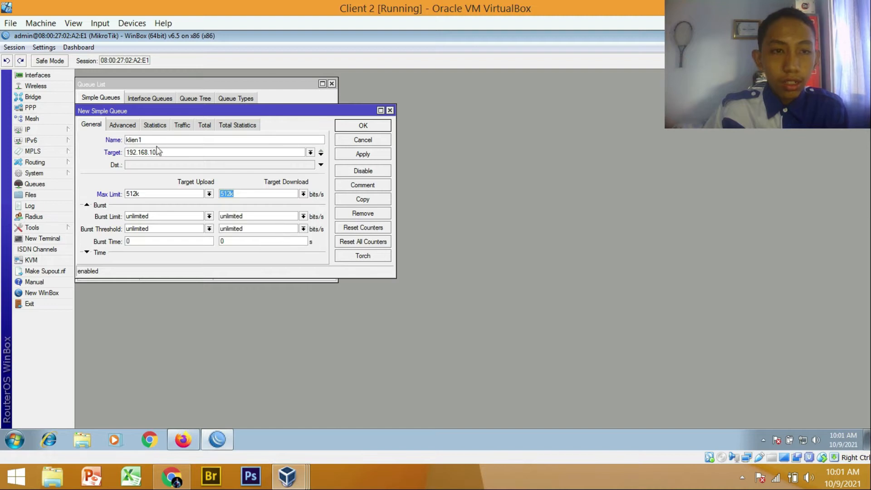
# - Set the klien1 queue's Limit At to 128k for both upload and download
pyautogui.click(123, 126)
pyautogui.click(207, 169)
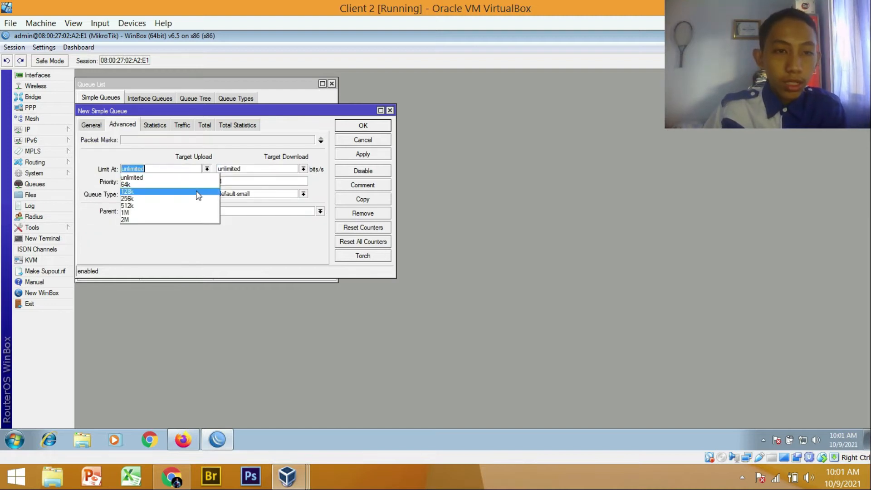
pyautogui.click(198, 192)
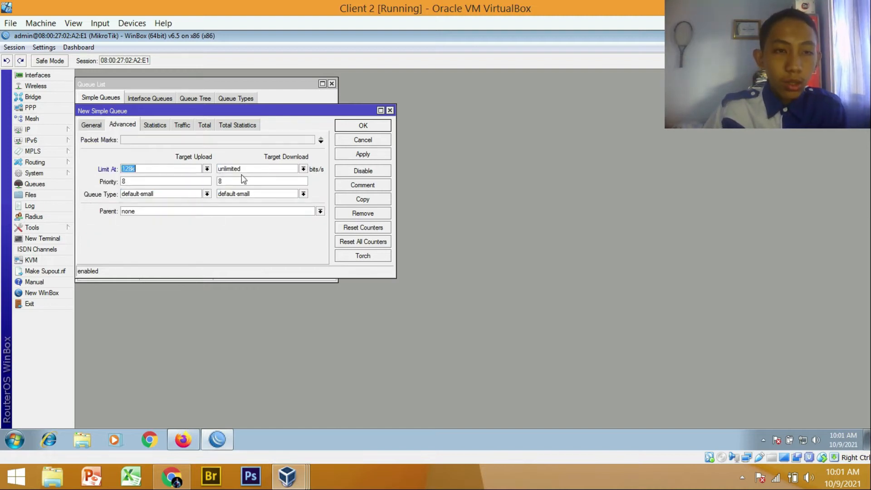
pyautogui.click(303, 169)
pyautogui.click(286, 193)
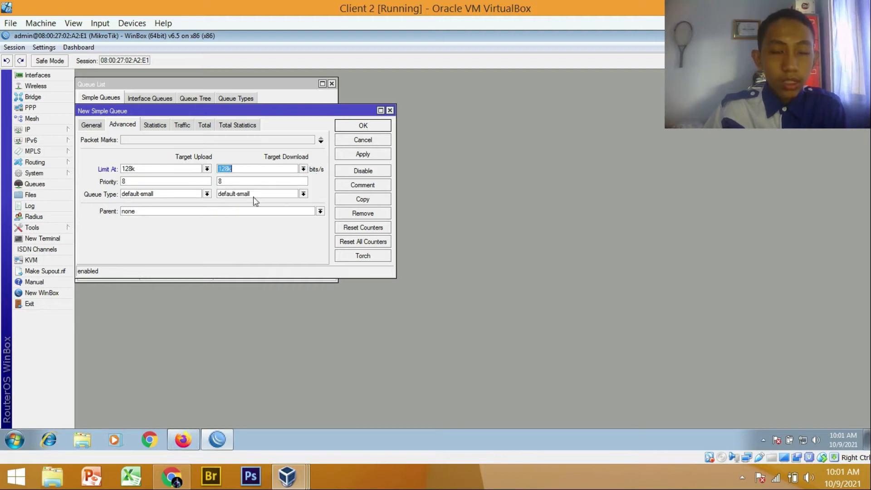
# - Assign Total bandwidth as the klien1 queue's parent and save the queue
pyautogui.click(151, 212)
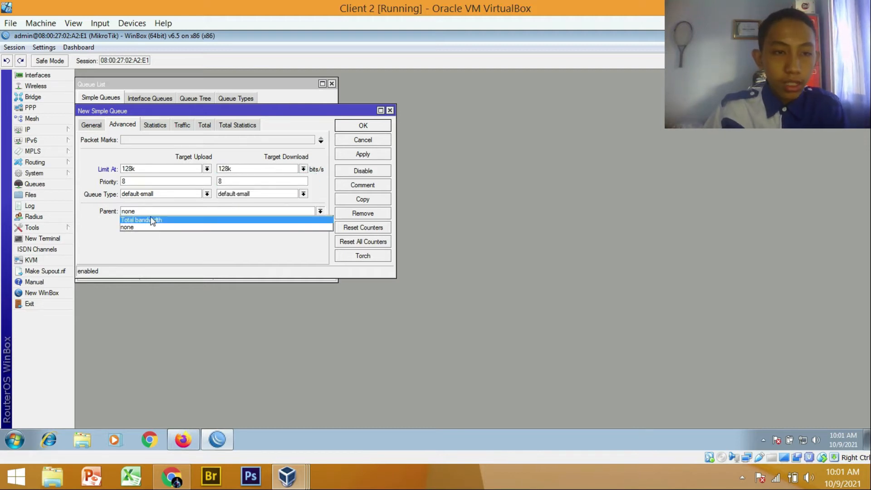
pyautogui.click(152, 221)
pyautogui.click(373, 154)
pyautogui.click(368, 127)
# - Start another simple queue named klien2 with the target address 192.168.10.2
pyautogui.click(89, 116)
pyautogui.click(101, 126)
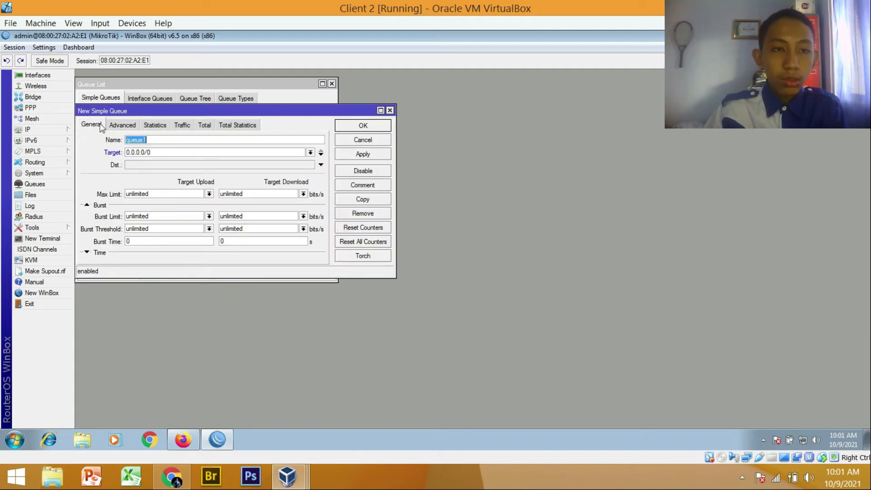
pyautogui.write('klien2')
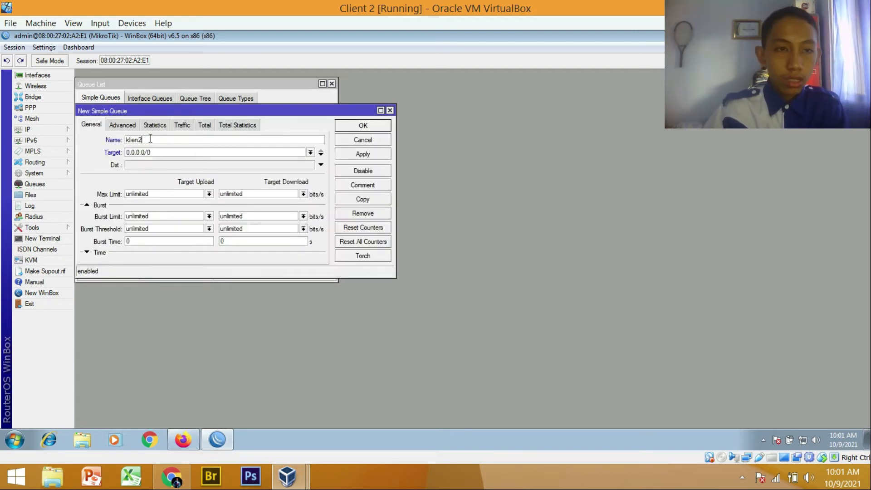
pyautogui.click(161, 151)
pyautogui.write('192.168.10.2')
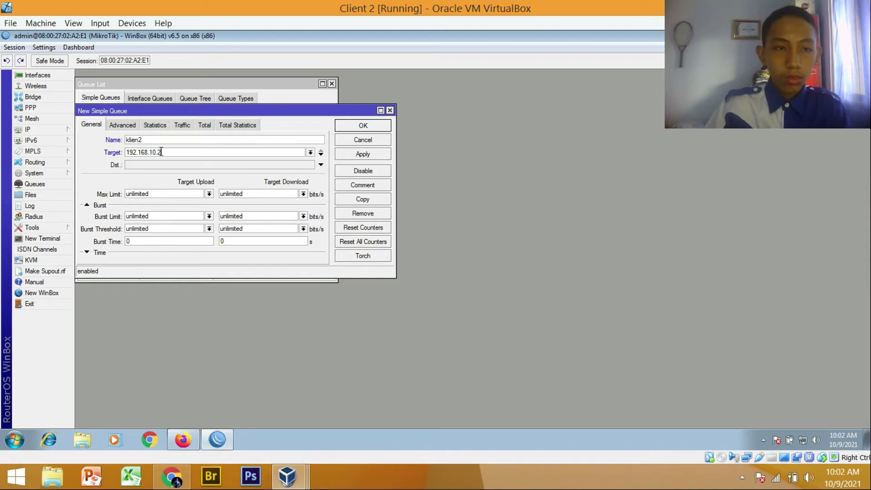
# - Set the klien2 queue's maximum limits to 512k for both upload and download
pyautogui.click(209, 194)
pyautogui.click(189, 230)
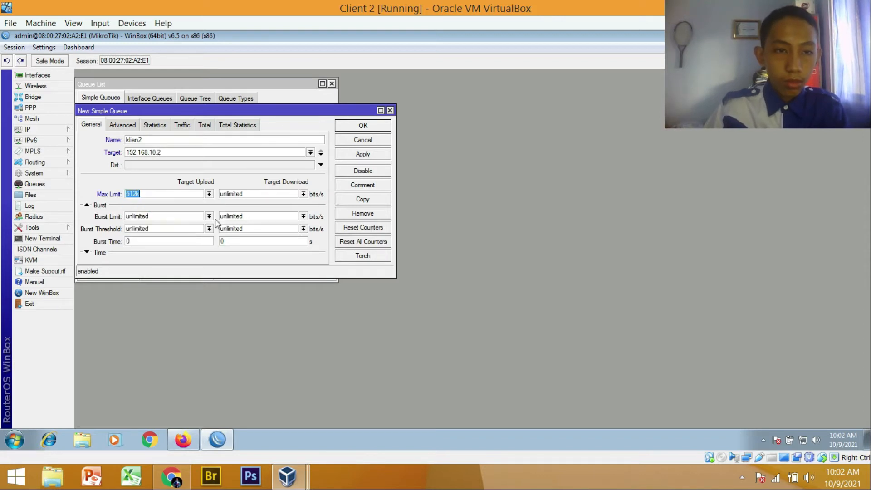
pyautogui.click(303, 194)
pyautogui.click(288, 227)
# - Set the klien2 queue's Limit At to 128k for both upload and download
pyautogui.click(123, 124)
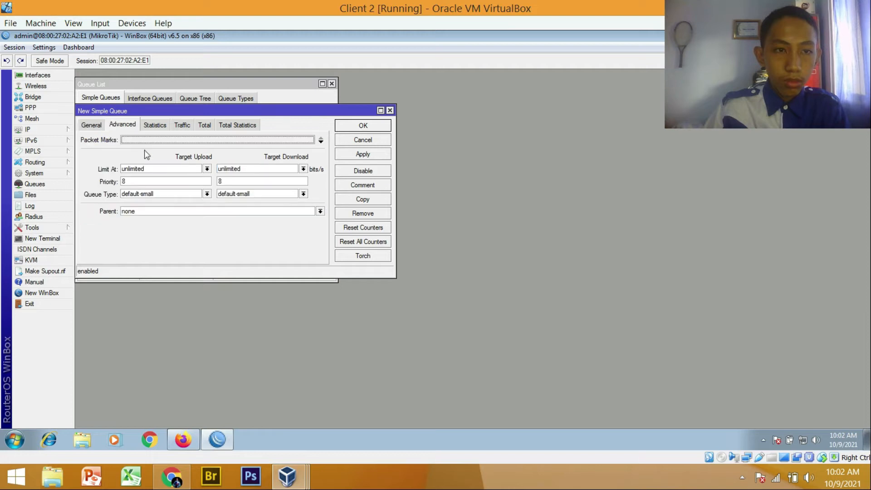
pyautogui.click(205, 170)
pyautogui.press('Down')
pyautogui.press('Down')
pyautogui.press('Return')
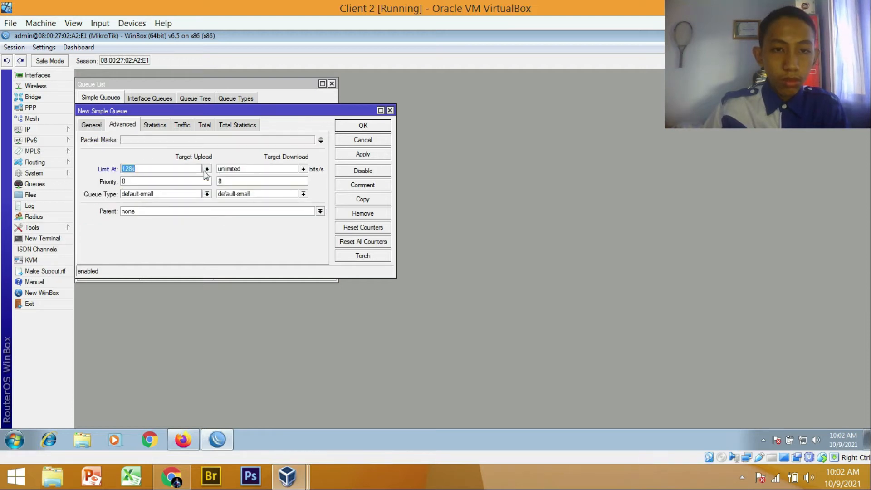
pyautogui.press('Tab')
pyautogui.press('Down')
pyautogui.press('Down')
pyautogui.press('Down')
pyautogui.press('Down')
pyautogui.press('Down')
pyautogui.press('Up')
pyautogui.press('Up')
pyautogui.press('Return')
# - Assign Total bandwidth as the klien2 queue's parent and save the queue
pyautogui.click(320, 211)
pyautogui.click(180, 221)
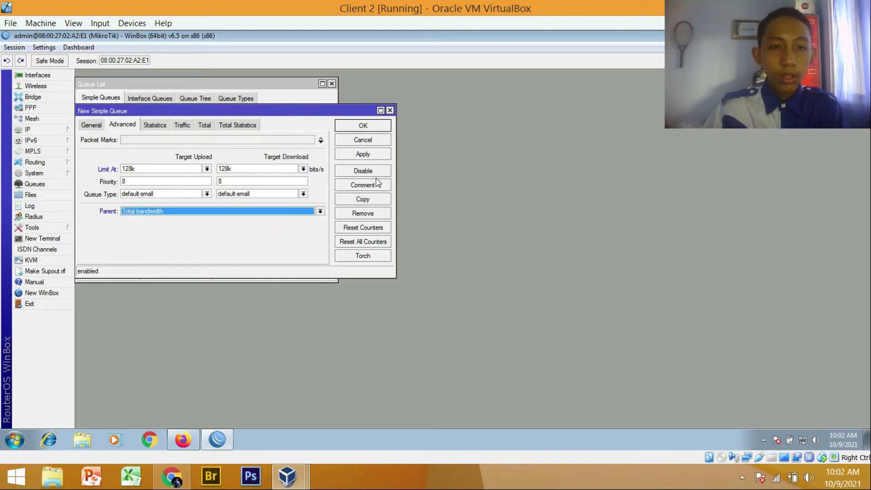
pyautogui.click(363, 154)
pyautogui.click(363, 125)
# - Start another simple queue named klien3 with the target address 192.168.10.3
pyautogui.click(83, 112)
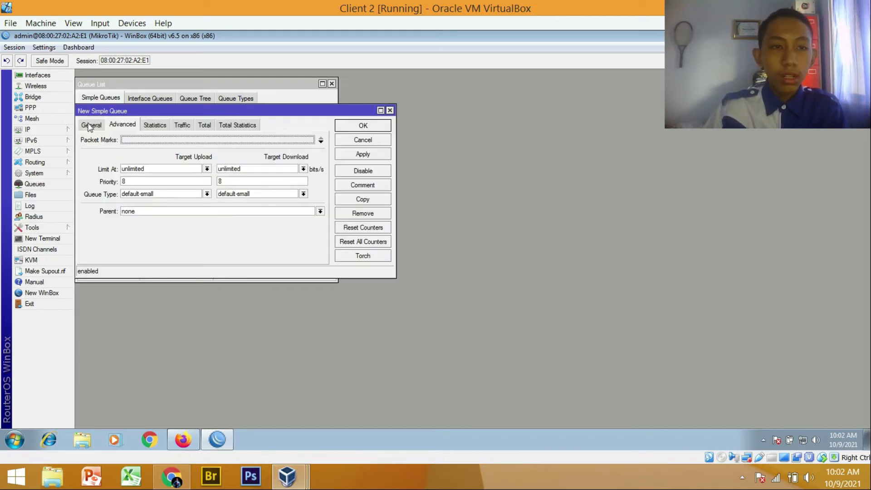
pyautogui.click(97, 125)
pyautogui.write('k')
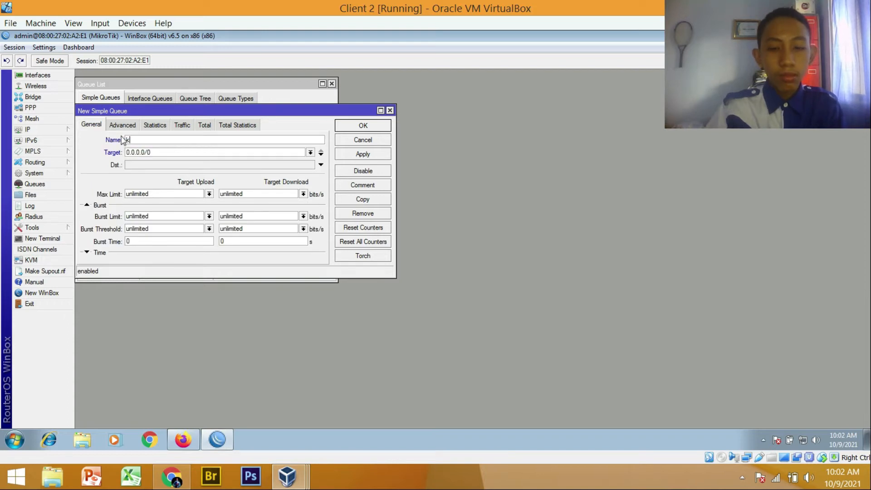
pyautogui.write('lien3')
pyautogui.press('Tab')
pyautogui.write('192.168.')
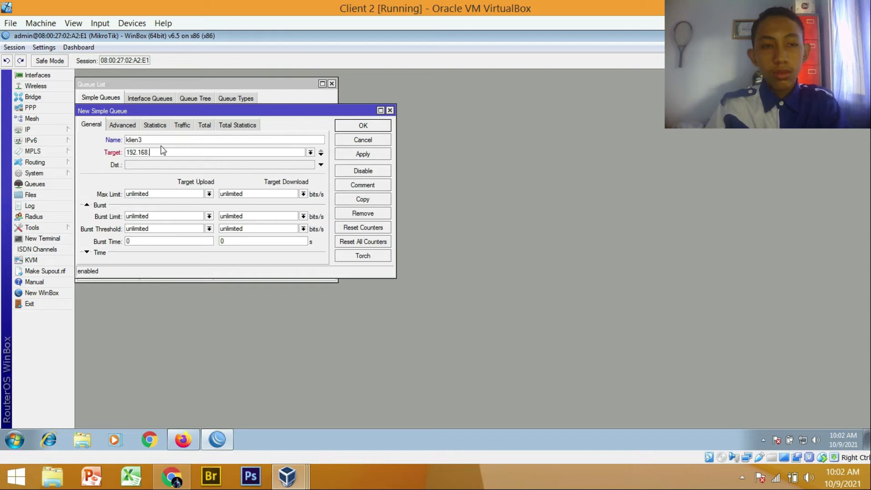
pyautogui.write('10.3')
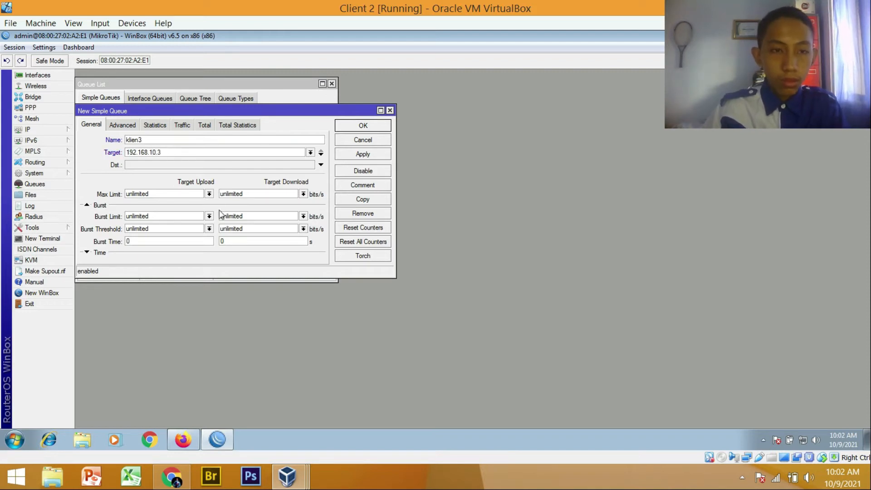
# - Set the klien3 queue's maximum limits to 512k for both upload and download
pyautogui.click(209, 193)
pyautogui.click(199, 216)
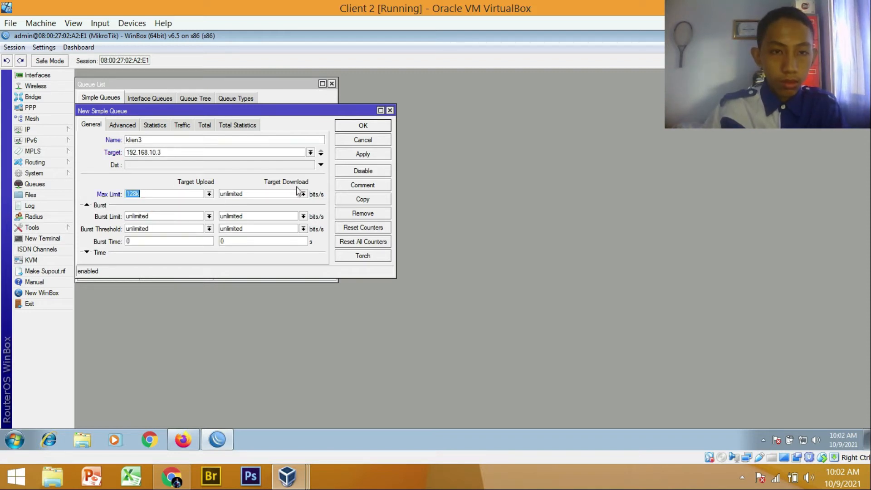
pyautogui.click(209, 193)
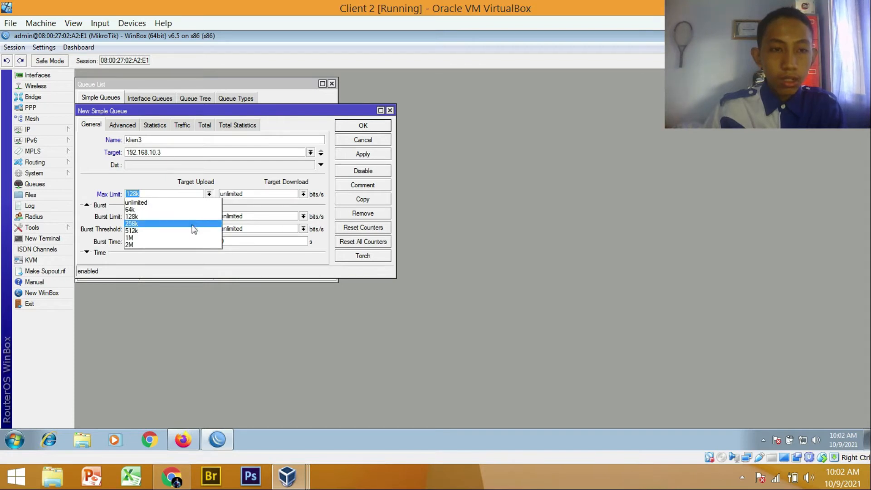
pyautogui.click(193, 229)
pyautogui.click(303, 193)
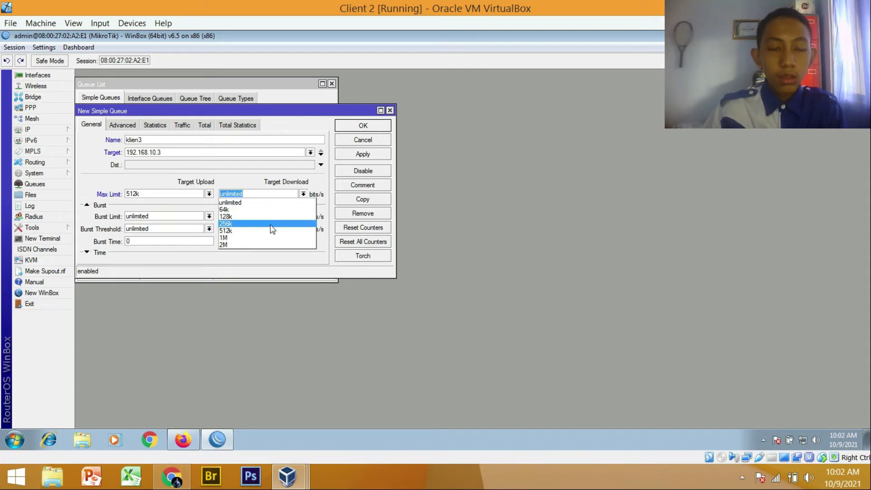
pyautogui.click(272, 231)
# - Set the klien3 queue's Limit At to 128k for both upload and download
pyautogui.click(124, 129)
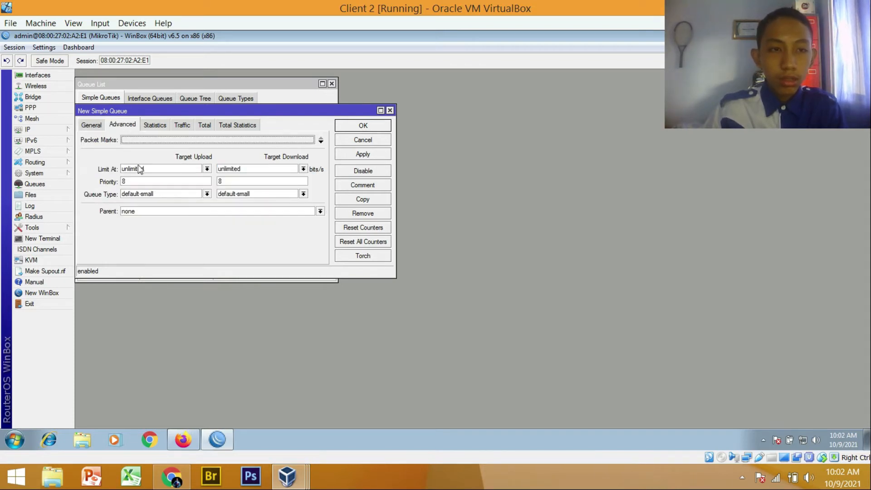
pyautogui.click(206, 169)
pyautogui.click(189, 191)
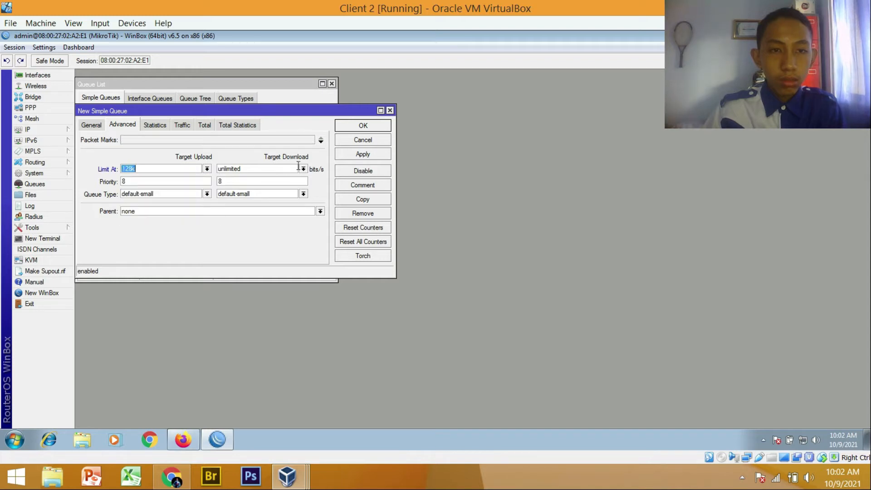
pyautogui.click(303, 168)
pyautogui.click(272, 192)
# - Assign Total bandwidth as the klien3 queue's parent and save the queue
pyautogui.click(177, 213)
pyautogui.click(178, 221)
pyautogui.click(355, 154)
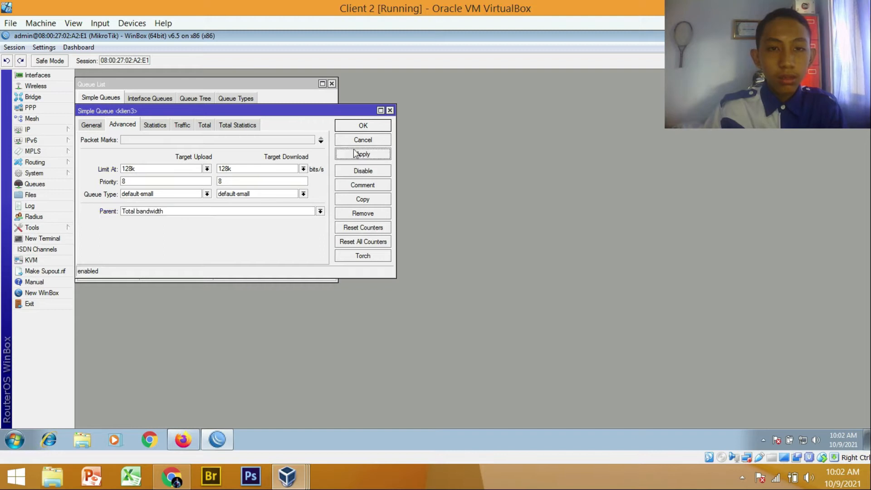
pyautogui.click(363, 125)
# - Minimize the WinBox window and search the web for speed test in Client 2's Firefox
pyautogui.moveTo(202, 86); pyautogui.dragTo(470, 82)
pyautogui.moveTo(480, 263); pyautogui.dragTo(549, 142)
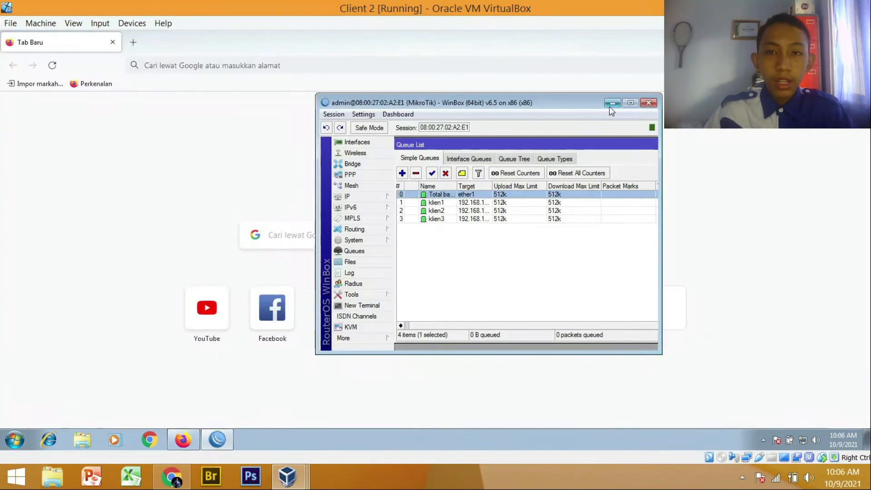
pyautogui.click(609, 106)
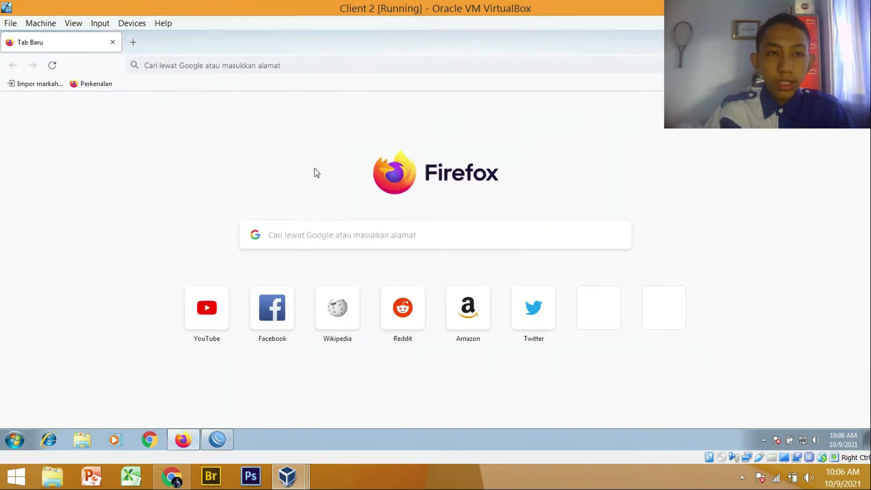
pyautogui.click(272, 66)
pyautogui.write('speed test')
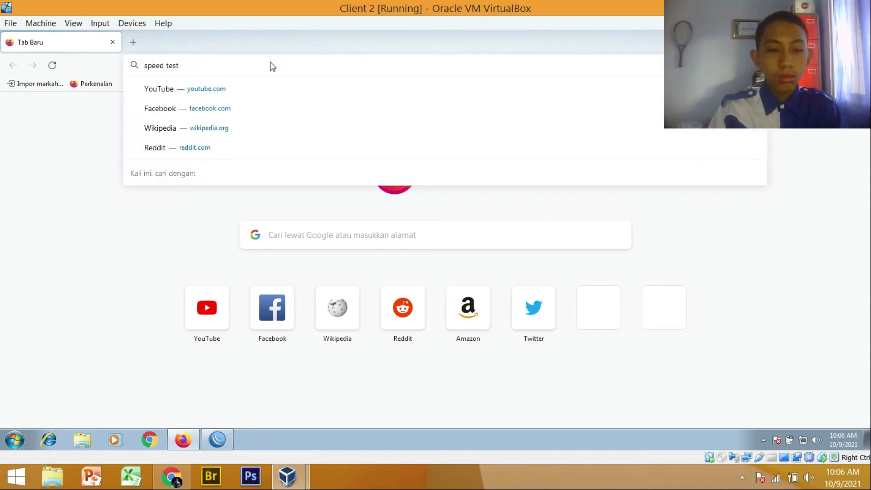
pyautogui.press('Return')
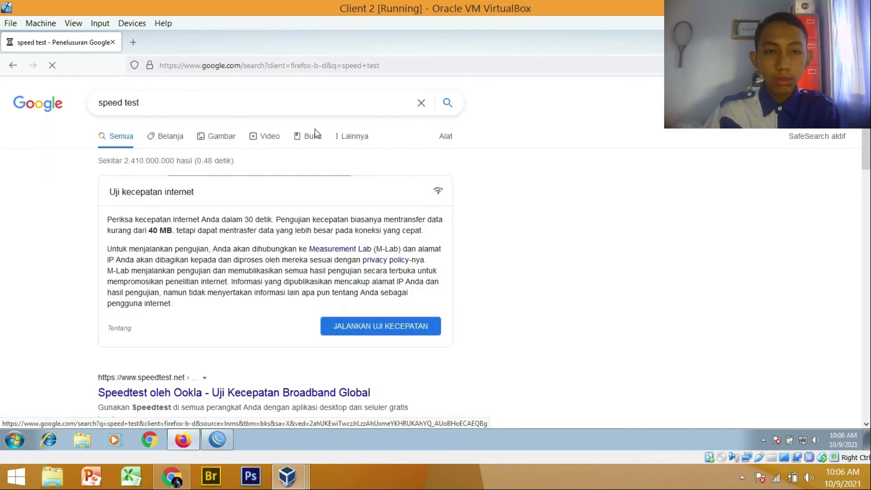
# - Run Google's internet speed test on Client 2 with WinBox placed beside it, watching the klien2 queue
pyautogui.click(371, 329)
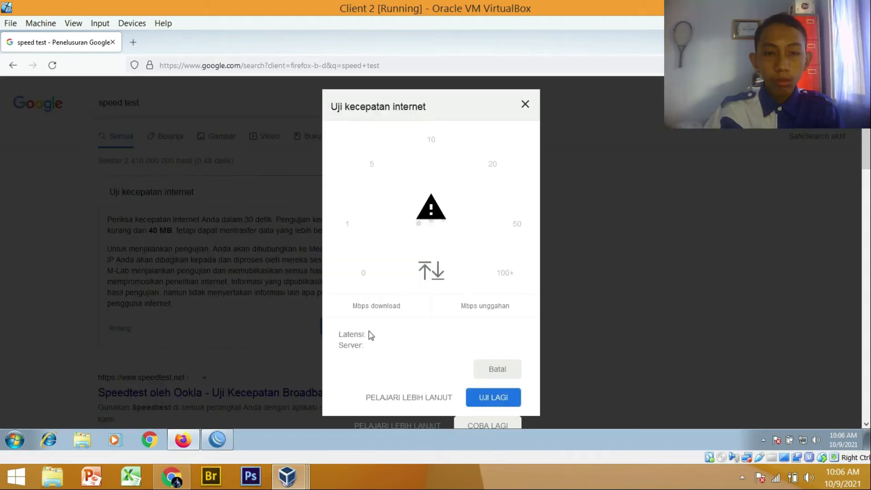
pyautogui.click(217, 439)
pyautogui.moveTo(468, 102); pyautogui.dragTo(712, 95)
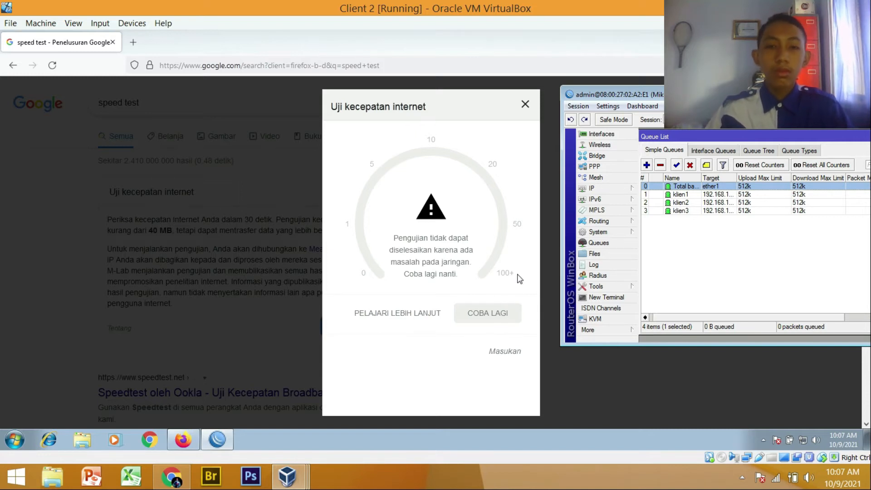
pyautogui.click(503, 313)
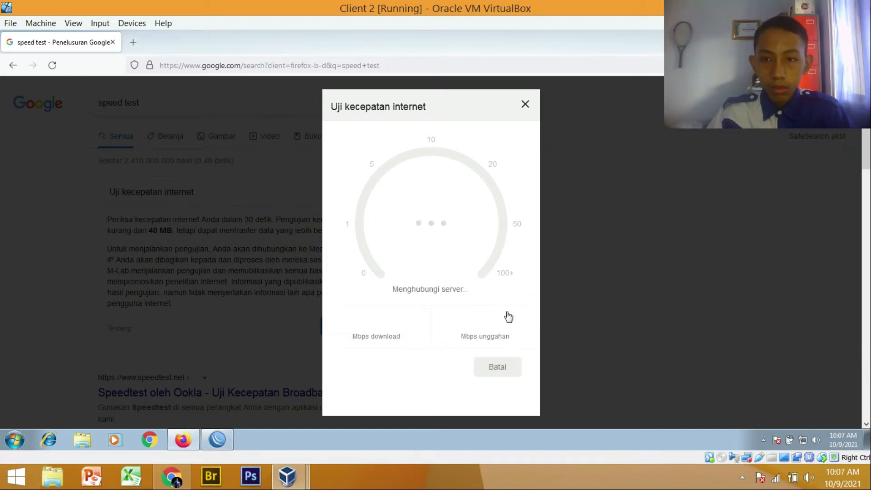
pyautogui.click(217, 438)
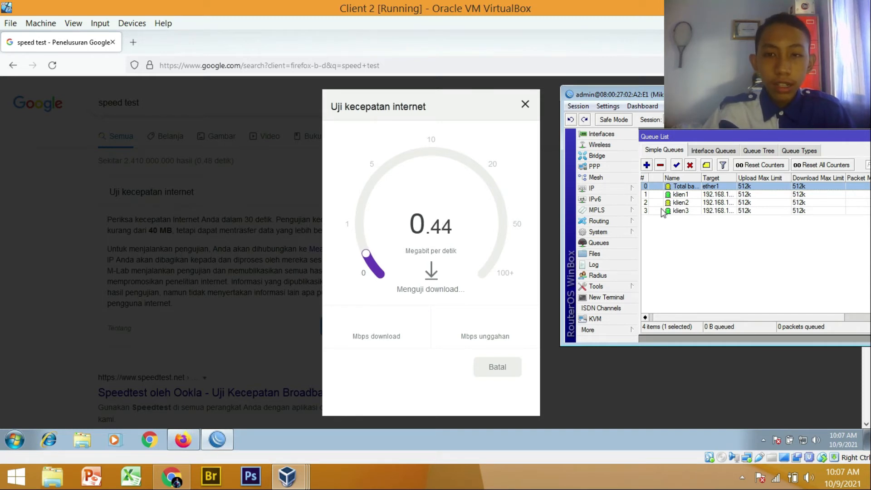
pyautogui.click(684, 202)
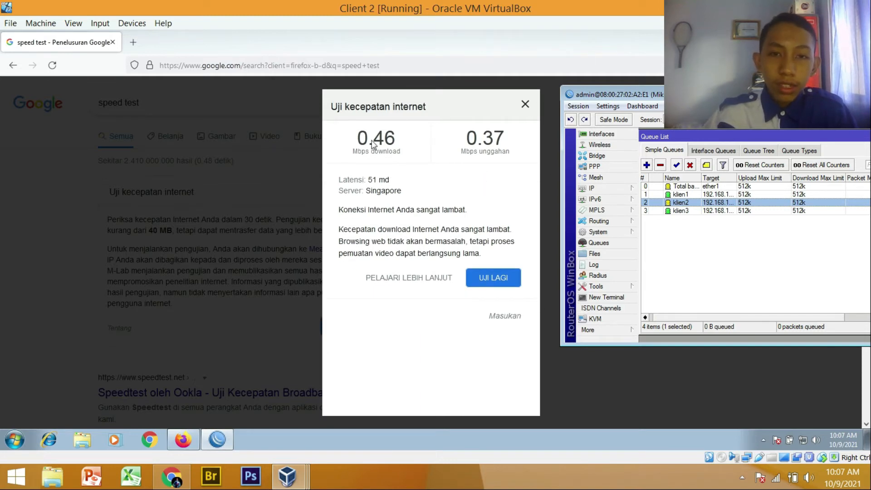
# - Shrink the Client 2 virtual machine window and show its speed test page alongside Client 1
pyautogui.moveTo(575, 95); pyautogui.dragTo(522, 134)
pyautogui.moveTo(51, 107); pyautogui.dragTo(125, 122)
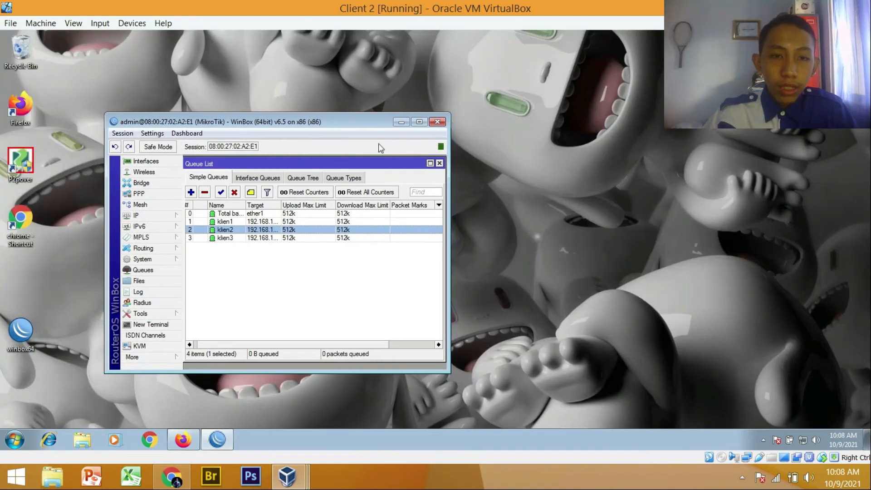
pyautogui.click(460, 271)
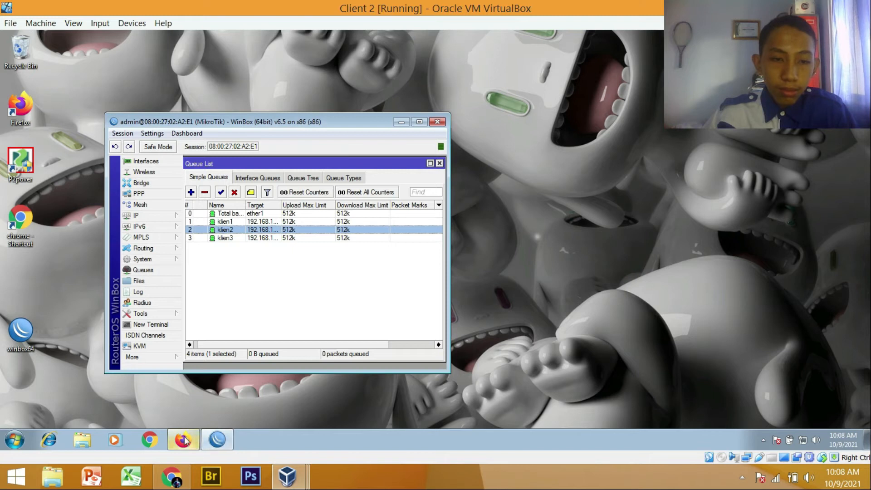
pyautogui.click(184, 439)
pyautogui.click(217, 439)
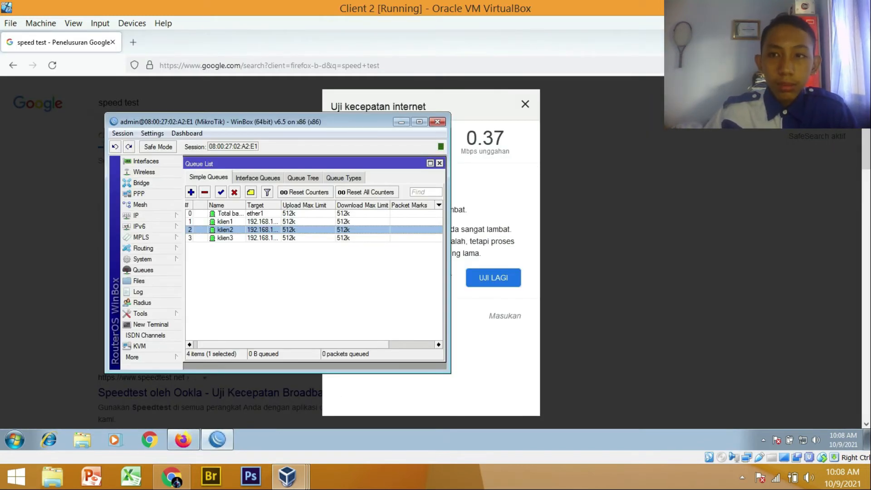
pyautogui.click(833, 6)
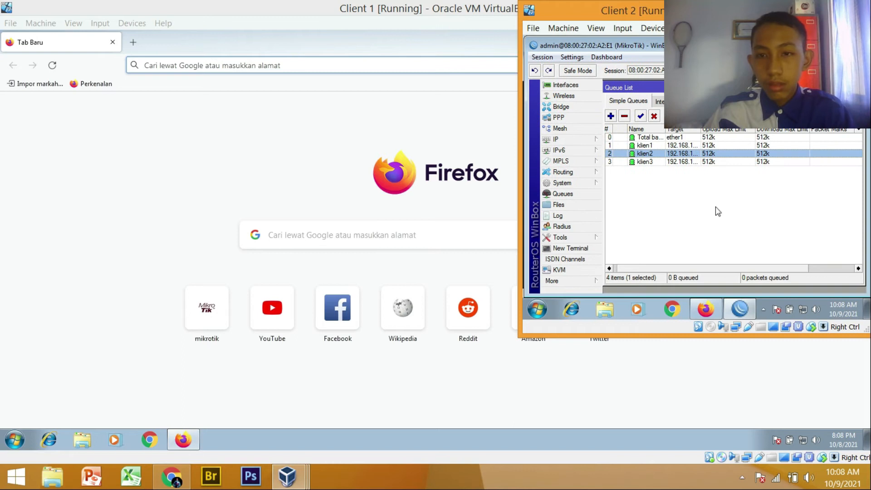
pyautogui.click(706, 309)
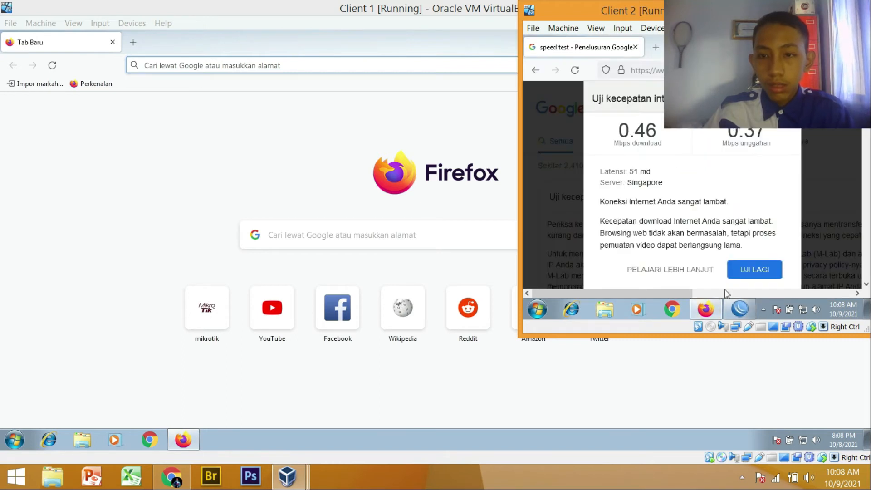
# - Search the web for speed test in the Firefox browser on Client 1
pyautogui.click(428, 57)
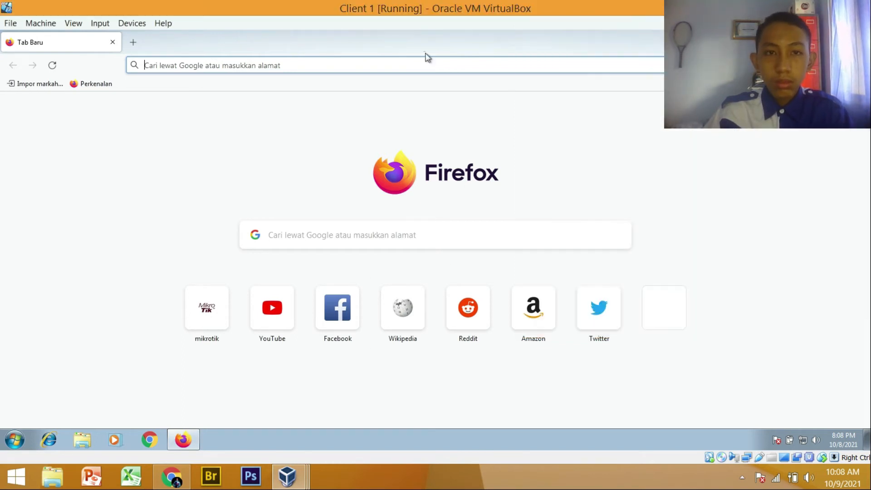
pyautogui.write('speed tes')
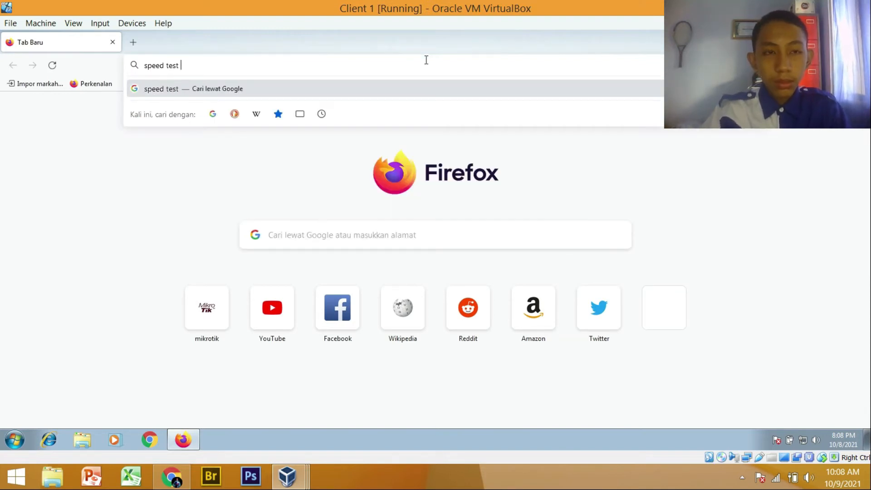
pyautogui.write('t')
pyautogui.press('Return')
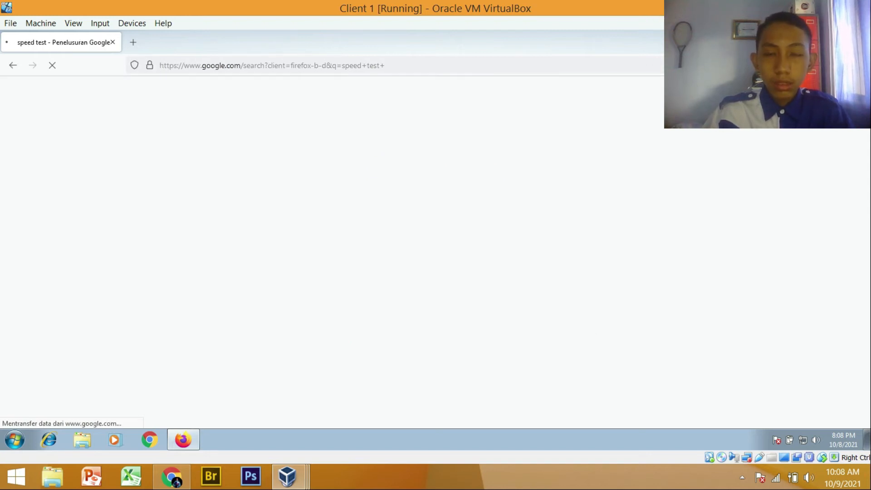
# - Shrink the Client 1 virtual machine window and place it beside Client 2 with its speed test section in view
pyautogui.click(829, 5)
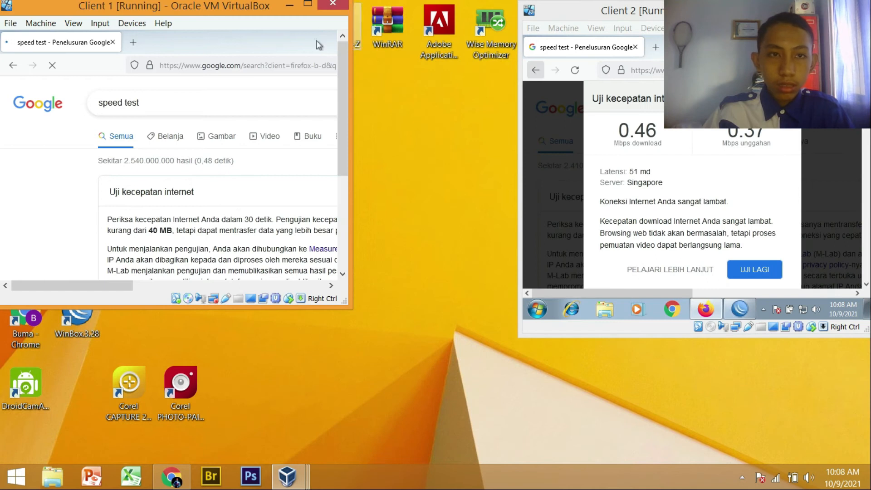
pyautogui.moveTo(250, 9); pyautogui.dragTo(338, 78)
pyautogui.moveTo(214, 356); pyautogui.dragTo(262, 356)
pyautogui.moveTo(430, 222); pyautogui.dragTo(430, 258)
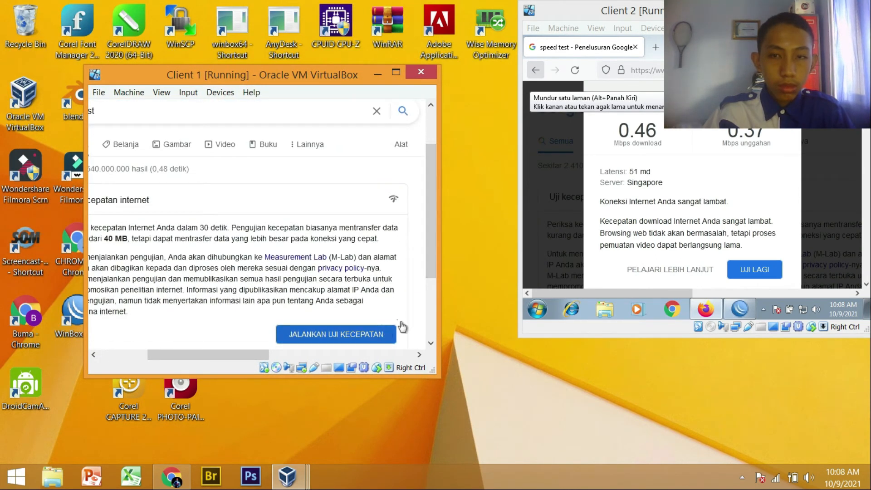
# - Run the internet speed test on Client 1 and Client 2 at the same time and compare their download and upload speeds
pyautogui.click(359, 335)
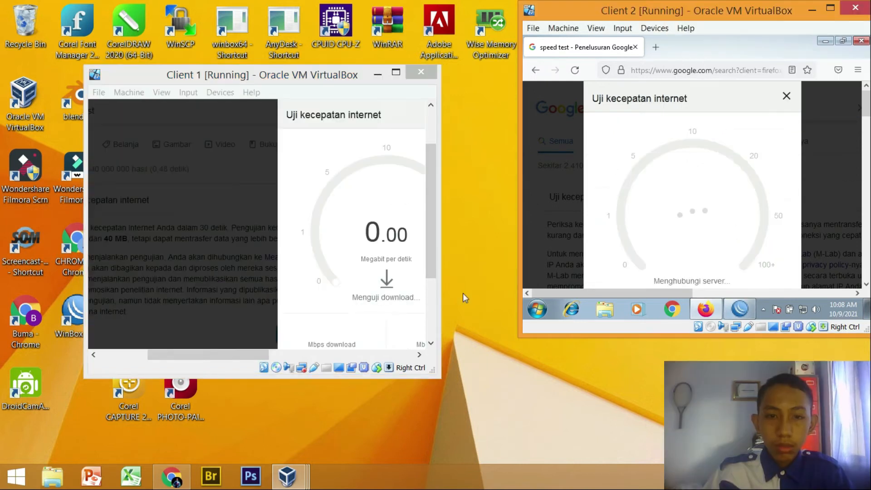
pyautogui.moveTo(261, 355); pyautogui.dragTo(296, 357)
pyautogui.moveTo(866, 108); pyautogui.dragTo(865, 113)
pyautogui.moveTo(665, 293)
pyautogui.mouseDown()
pyautogui.moveTo(675, 298)
pyautogui.moveTo(665, 295)
pyautogui.mouseUp()
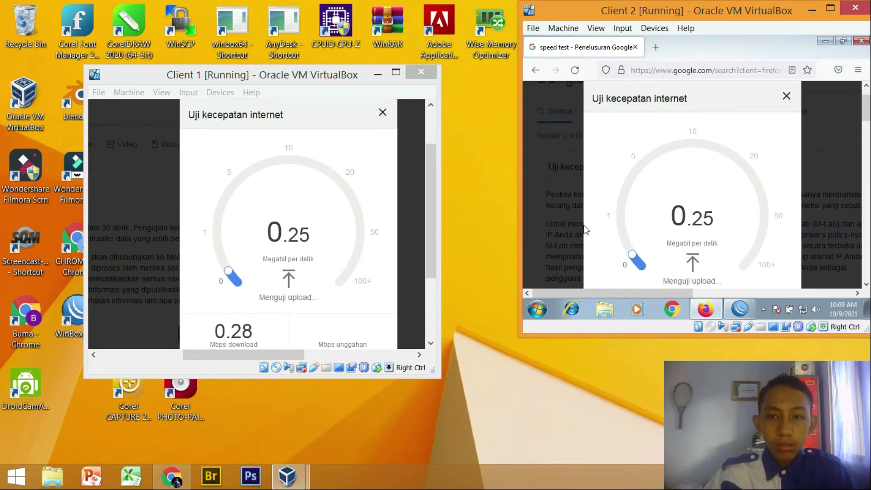
pyautogui.moveTo(682, 293); pyautogui.dragTo(663, 295)
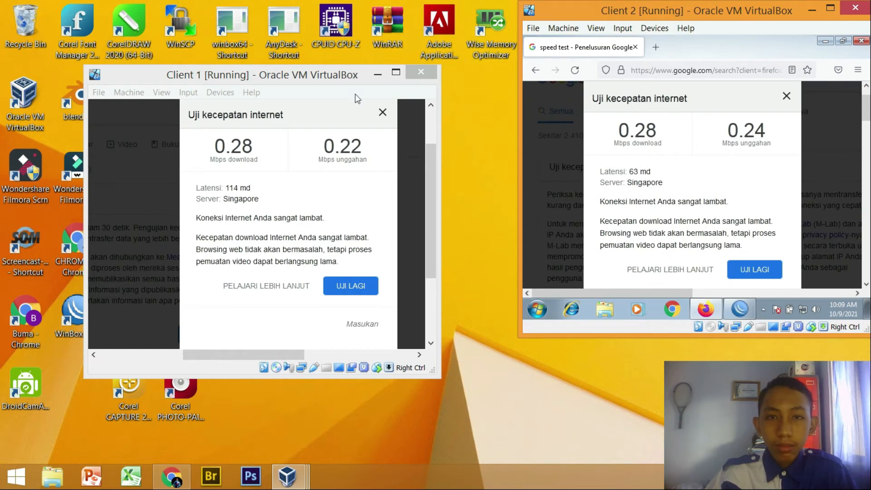
# - Minimize both client virtual machine windows and reopen the Client 1 window
pyautogui.click(377, 74)
pyautogui.click(813, 11)
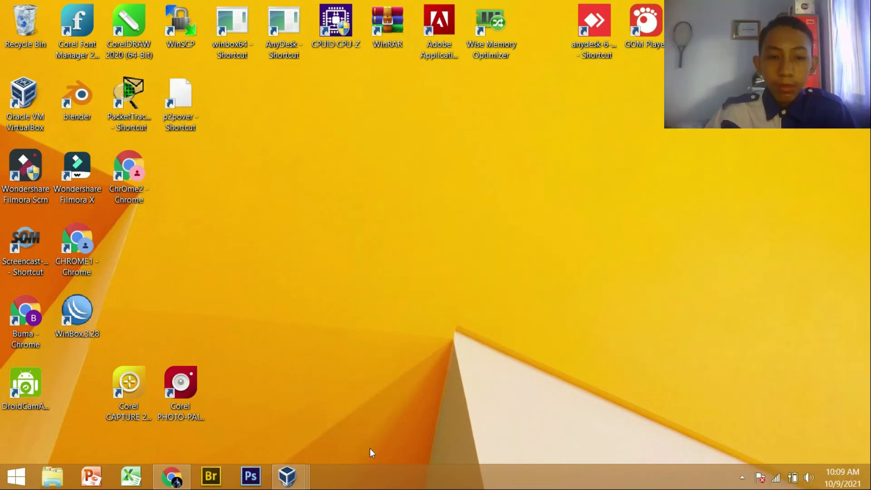
pyautogui.moveTo(287, 476)
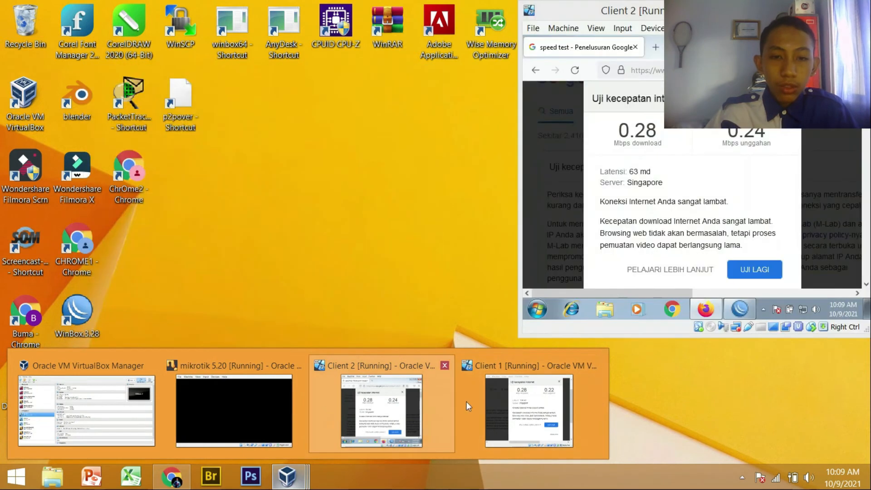
pyautogui.click(472, 377)
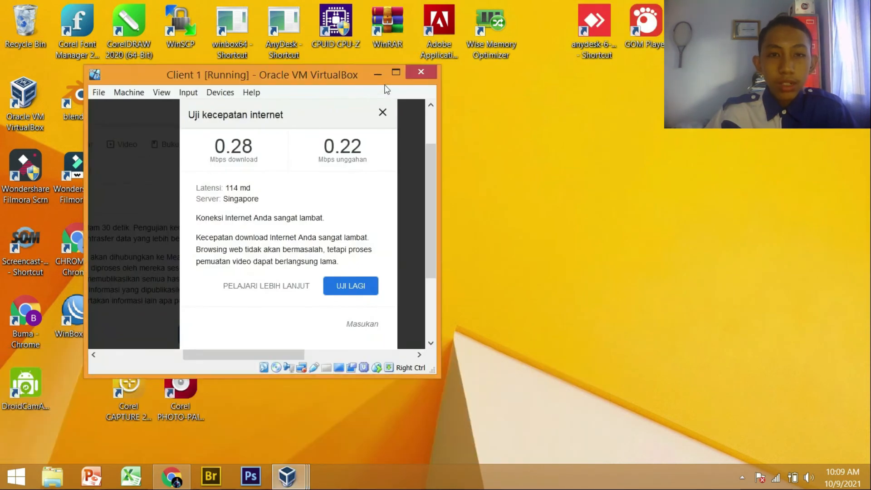
# - Maximize the Client 1 and Client 2 virtual machine windows and close the internet speed test results in both
pyautogui.click(394, 73)
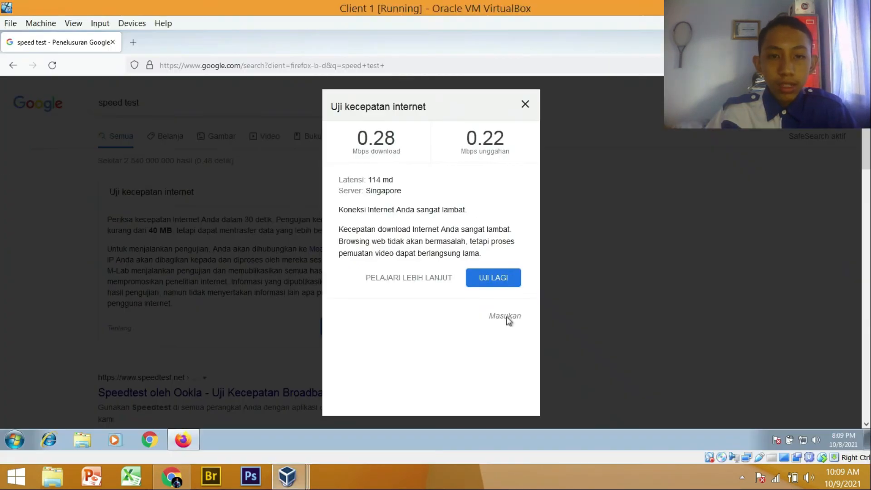
pyautogui.click(525, 105)
pyautogui.moveTo(299, 477)
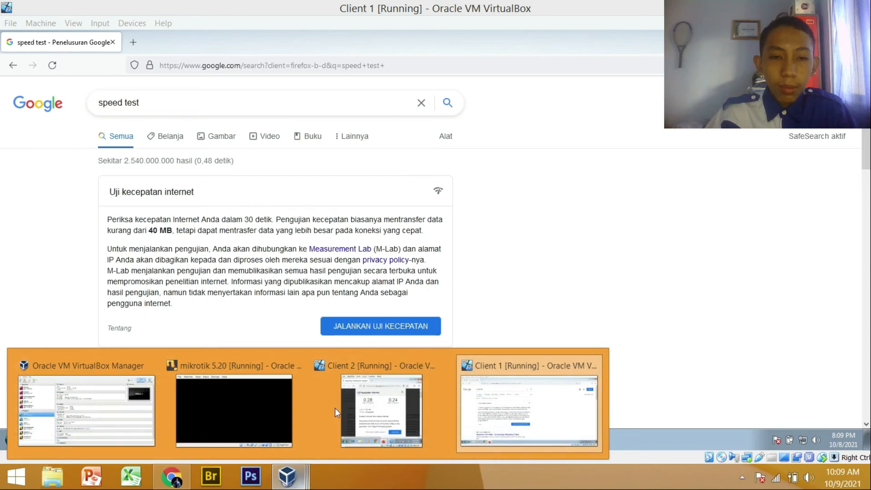
pyautogui.click(393, 408)
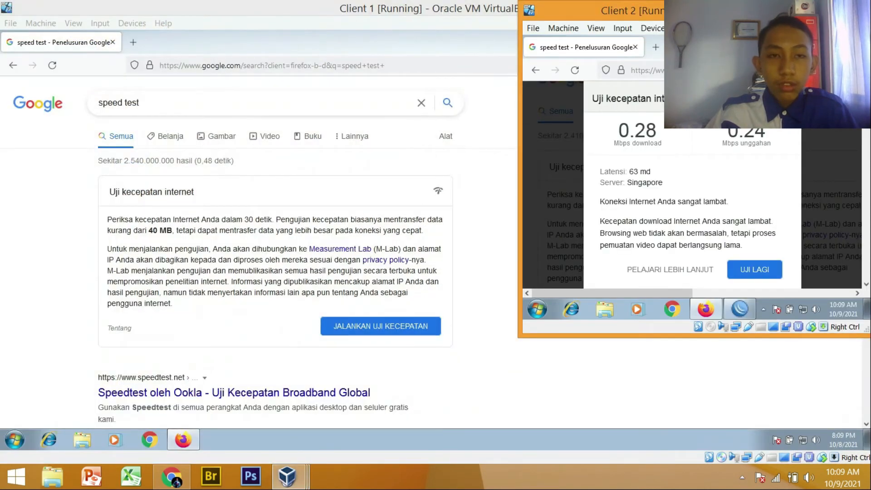
pyautogui.click(829, 6)
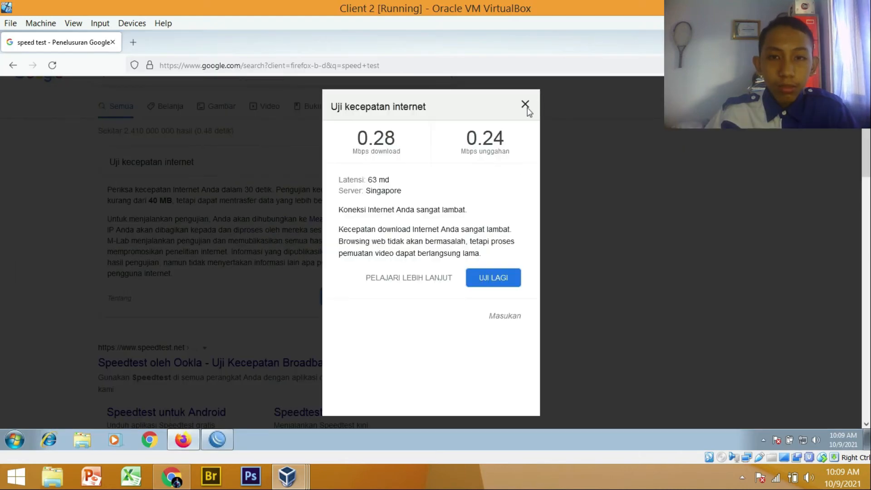
pyautogui.click(525, 105)
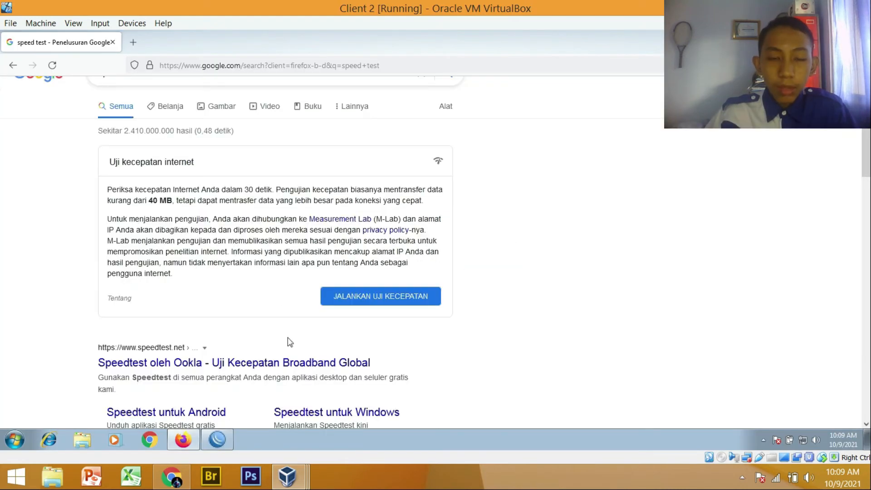
# - Bring up the WinBox queue list on Client 2 and set the klien1 queue's upload and download priority to 1
pyautogui.moveTo(295, 474)
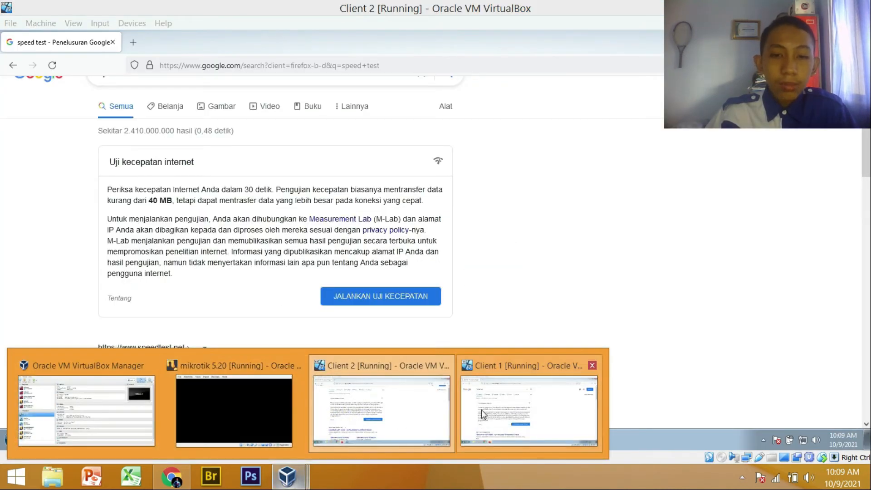
pyautogui.click(486, 412)
pyautogui.click(288, 476)
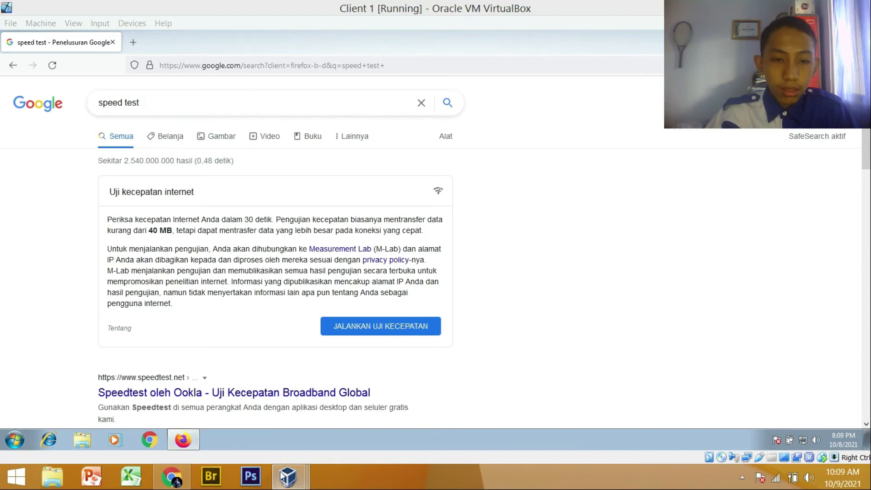
pyautogui.click(426, 423)
pyautogui.click(224, 446)
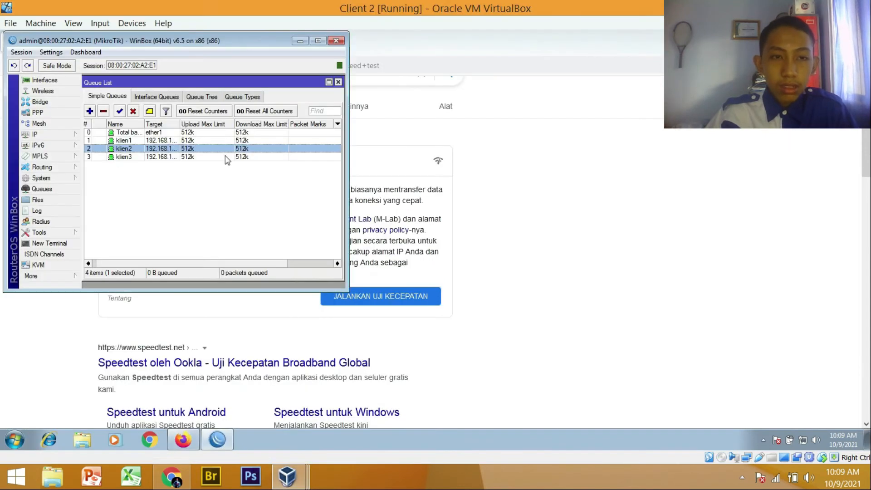
pyautogui.doubleClick(173, 143)
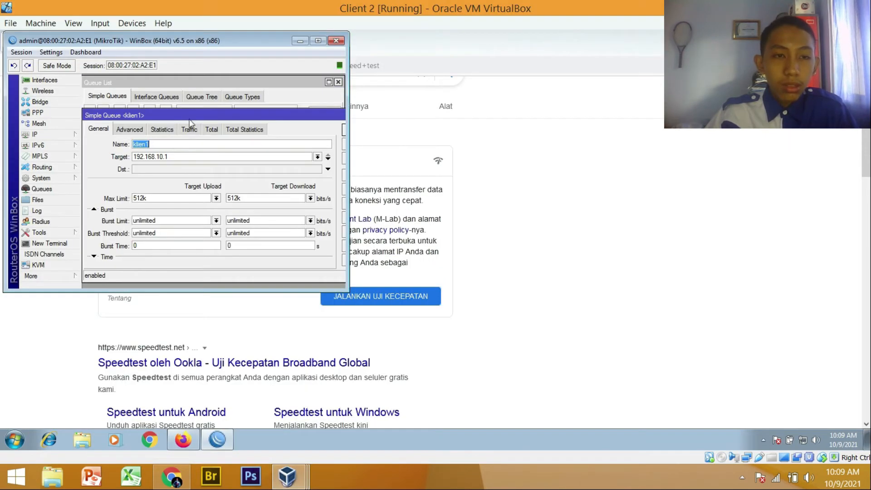
pyautogui.click(130, 129)
pyautogui.click(133, 186)
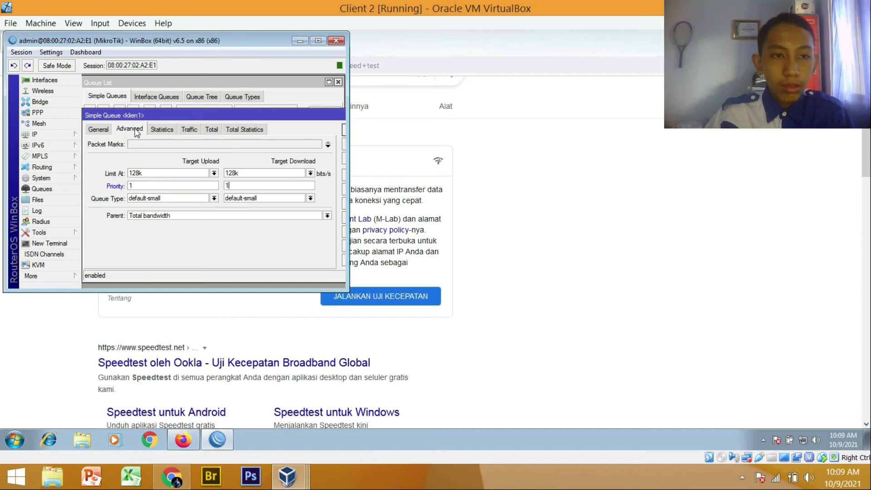
# - Maximize WinBox, add the prefix VVIP to the klien1 queue's name and save the queue
pyautogui.click(103, 131)
pyautogui.click(318, 40)
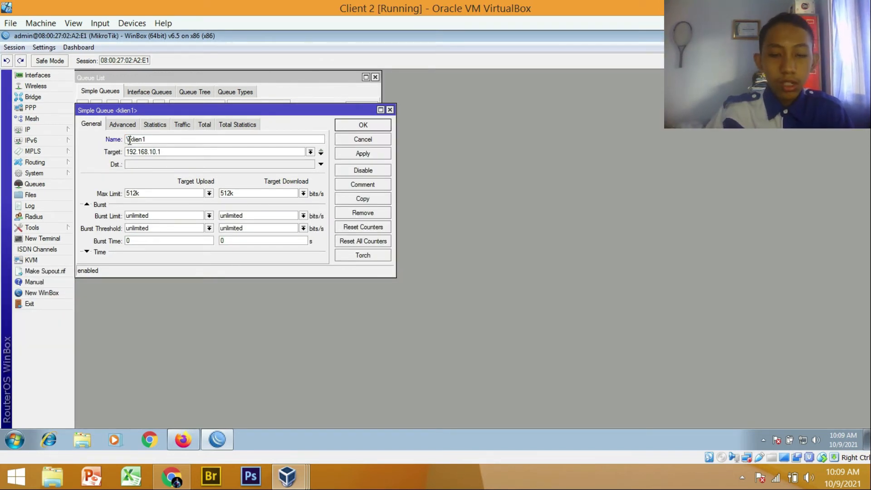
pyautogui.click(355, 156)
pyautogui.click(365, 127)
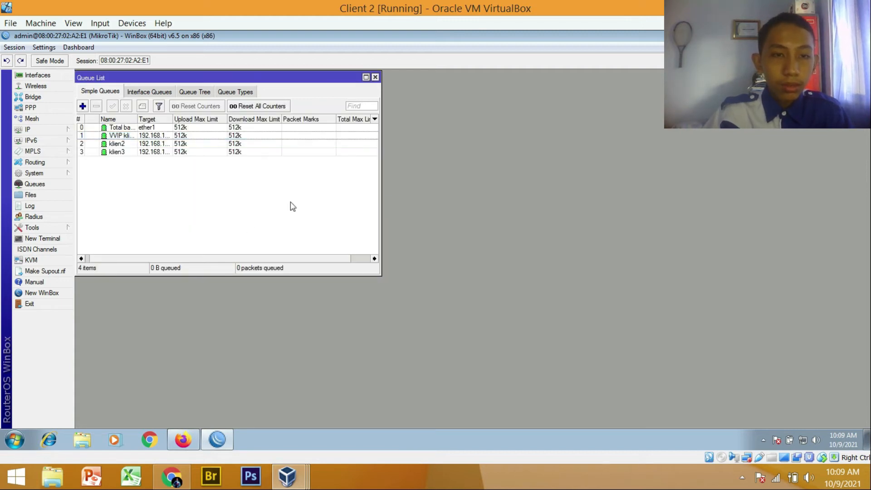
# - Return to the Client 2 browser and place both shrunken client windows side by side with their speed test sections in view
pyautogui.click(183, 439)
pyautogui.click(834, 6)
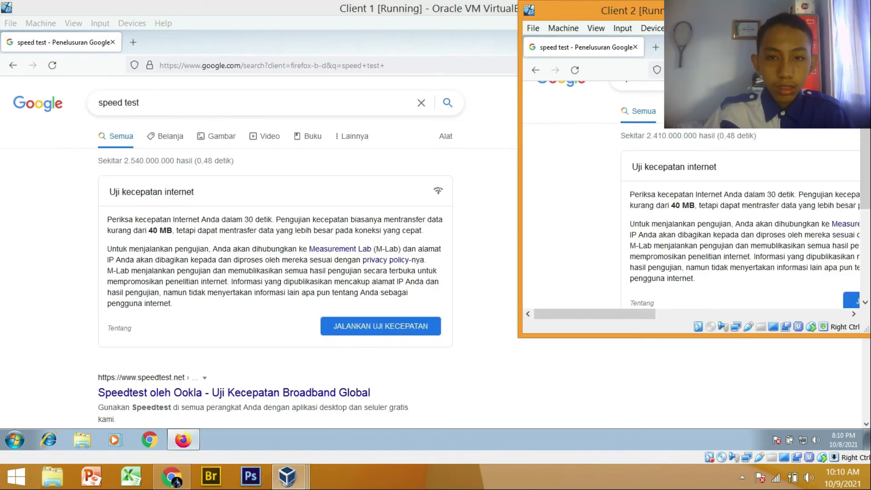
pyautogui.scroll(-3, 694, 186)
pyautogui.scroll(1, 694, 186)
pyautogui.click(477, 50)
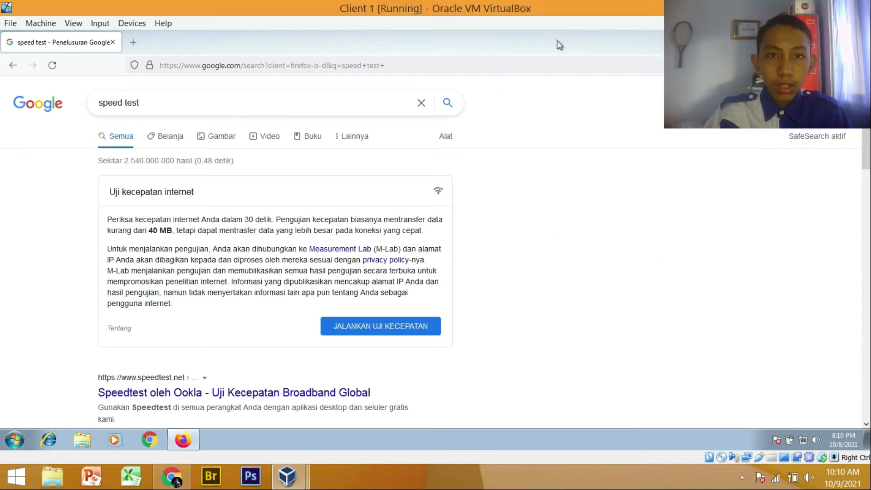
pyautogui.click(834, 6)
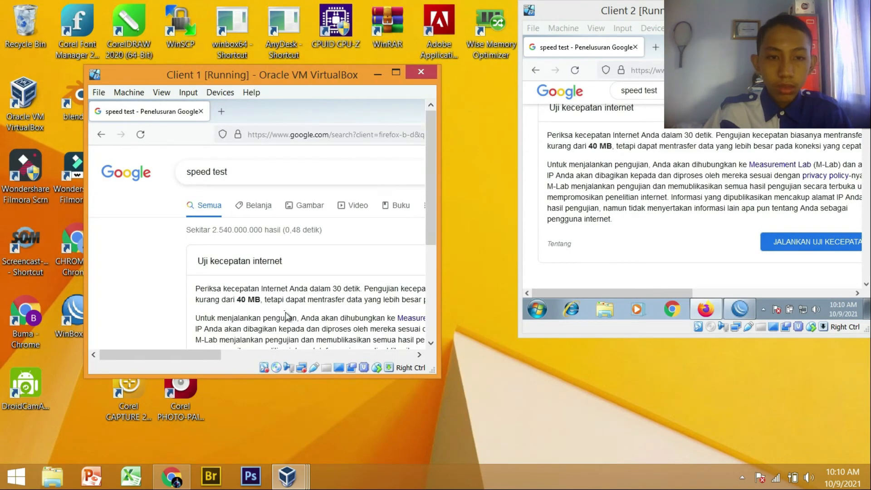
pyautogui.scroll(-2, 418, 227)
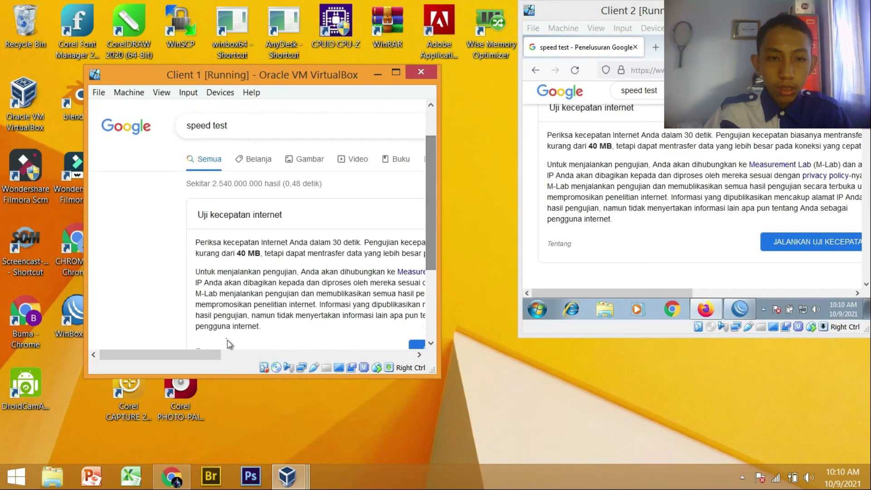
pyautogui.moveTo(187, 354); pyautogui.dragTo(247, 356)
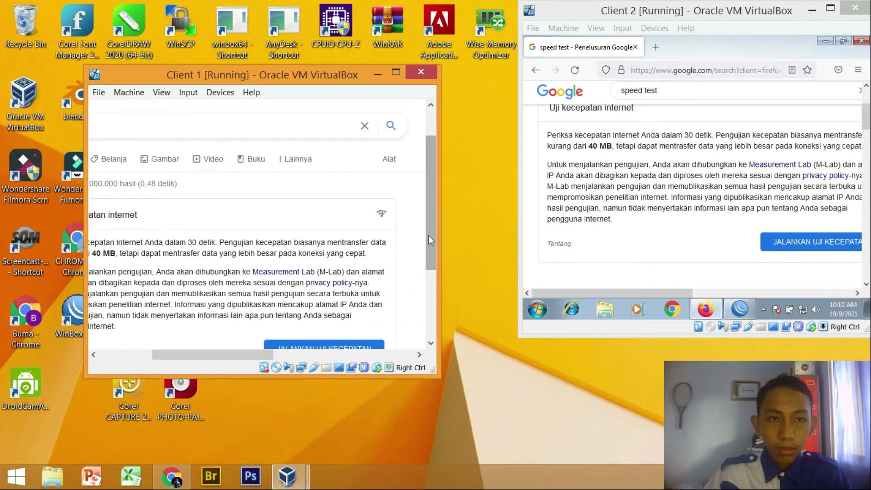
pyautogui.moveTo(429, 235); pyautogui.dragTo(429, 245)
# - Run the internet speed test simultaneously on Client 2 and Client 1 and compare their download and upload speeds
pyautogui.click(814, 244)
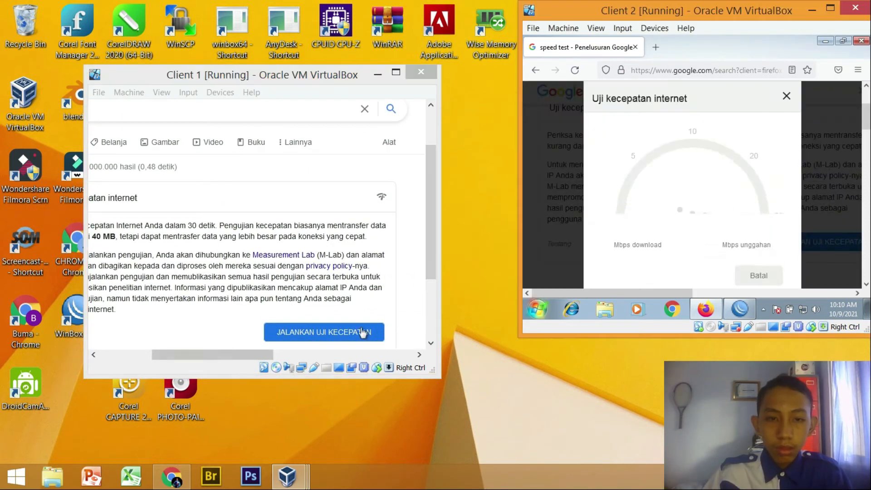
pyautogui.click(358, 331)
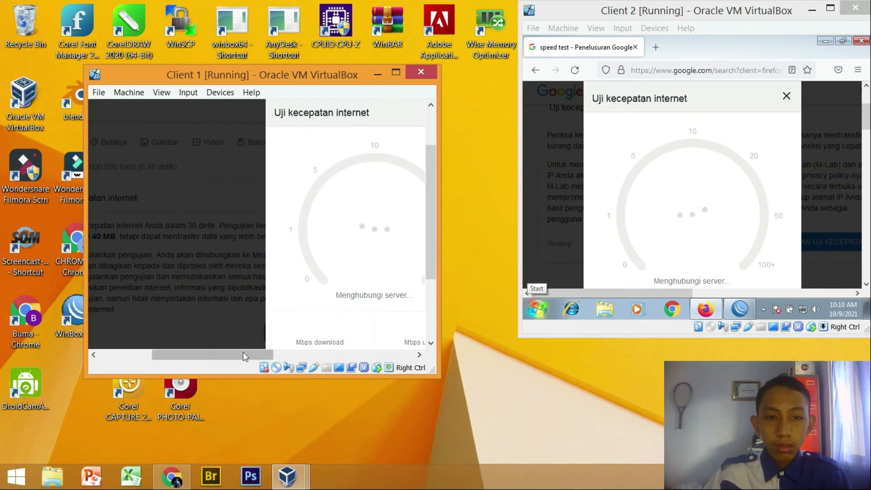
pyautogui.moveTo(243, 352); pyautogui.dragTo(271, 356)
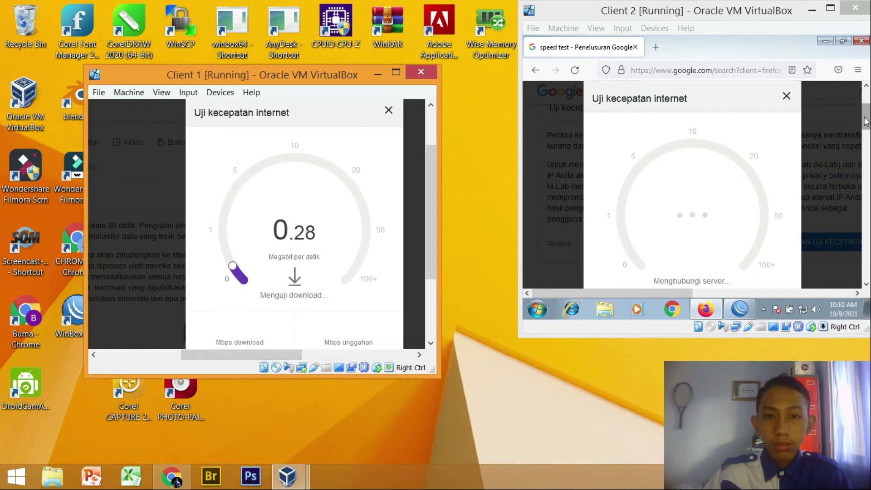
pyautogui.moveTo(866, 122); pyautogui.dragTo(866, 127)
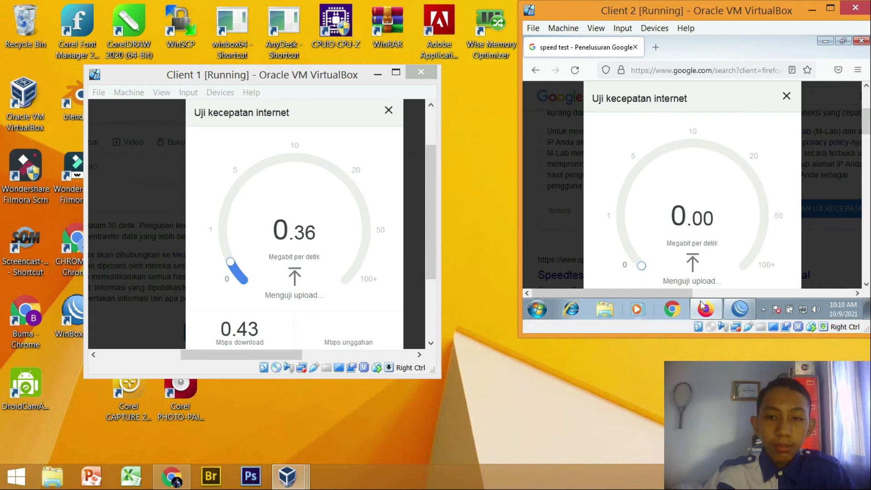
pyautogui.moveTo(594, 292); pyautogui.dragTo(625, 293)
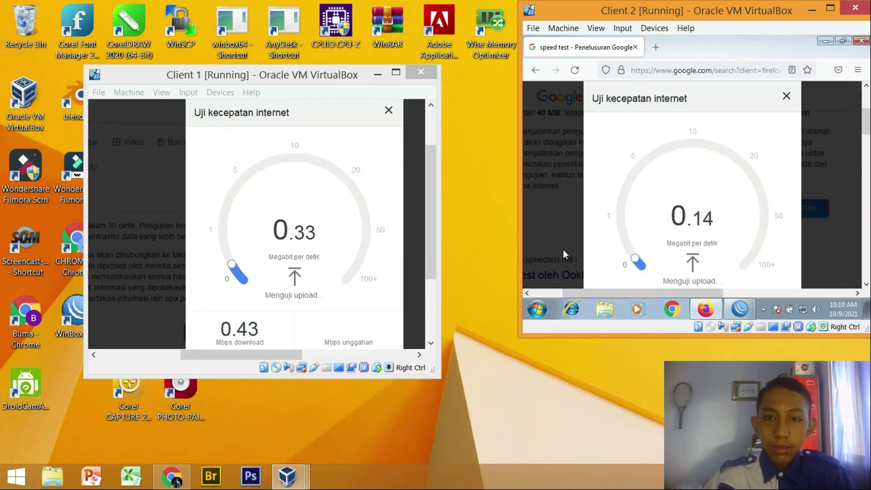
pyautogui.moveTo(806, 55)
pyautogui.mouseDown()
pyautogui.moveTo(797, 39)
pyautogui.moveTo(799, 51)
pyautogui.mouseUp()
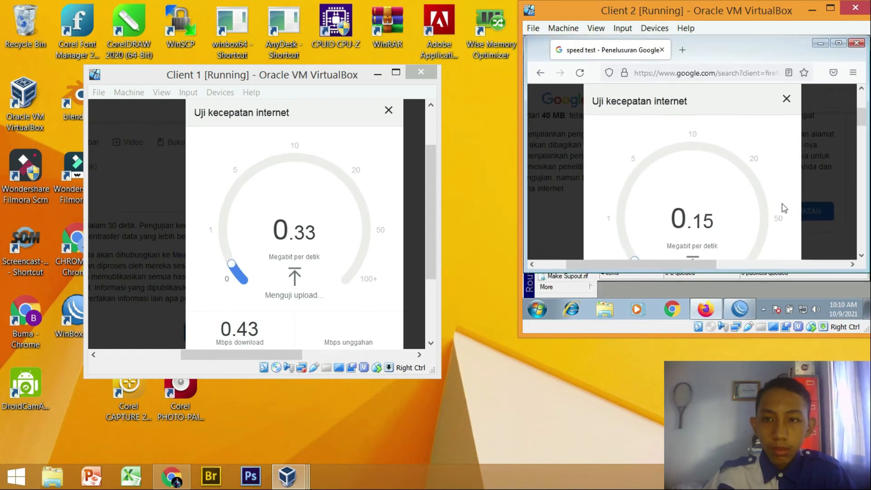
pyautogui.click(838, 42)
pyautogui.scroll(3, 863, 140)
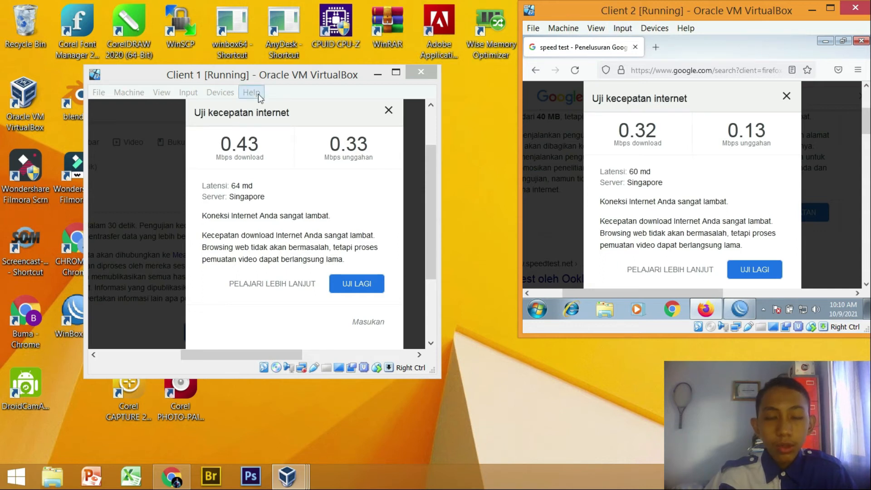
pyautogui.click(497, 385)
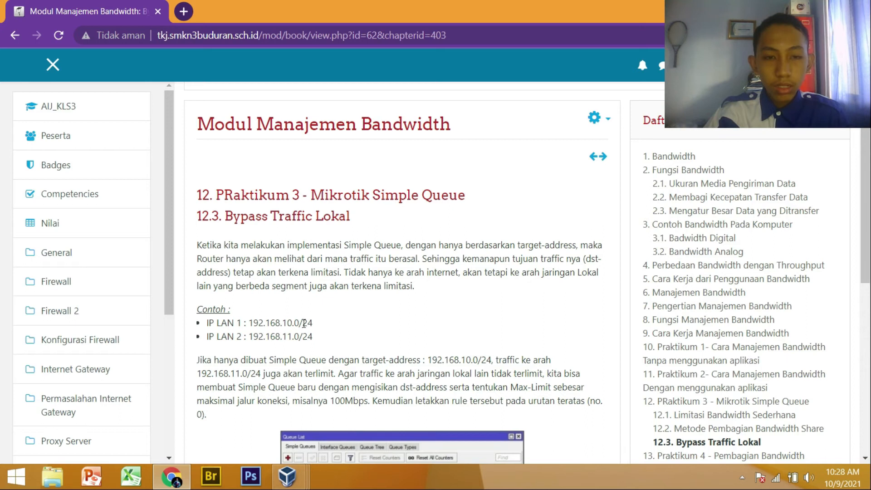
# - Read section 12.3 Bypass Traffic Lokal of the module, including the example LAN addresses and the sample queue rule
pyautogui.moveTo(251, 337); pyautogui.dragTo(311, 337)
pyautogui.click(298, 337)
pyautogui.scroll(-3, 318, 317)
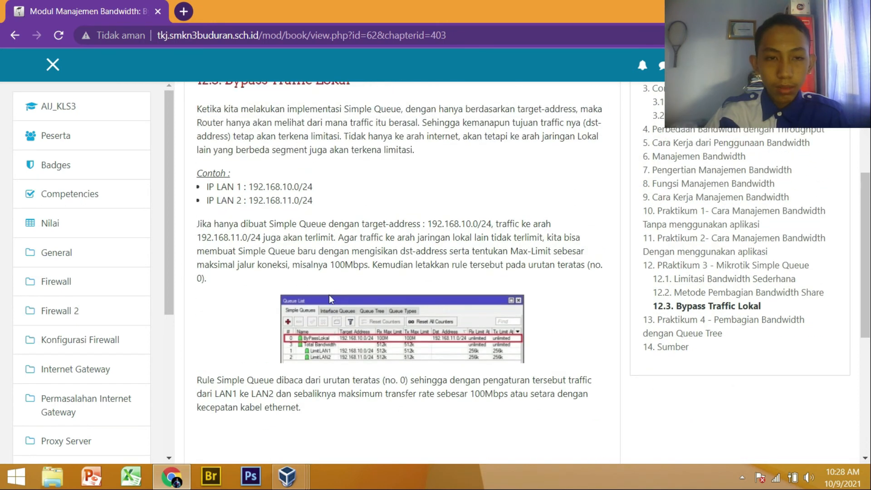
pyautogui.scroll(5, 330, 299)
# - Check in VirtualBox Manager the internal networks of mikrotik 6.5's adapters 2 and 3 and of Client 1 and Client 2
pyautogui.click(287, 475)
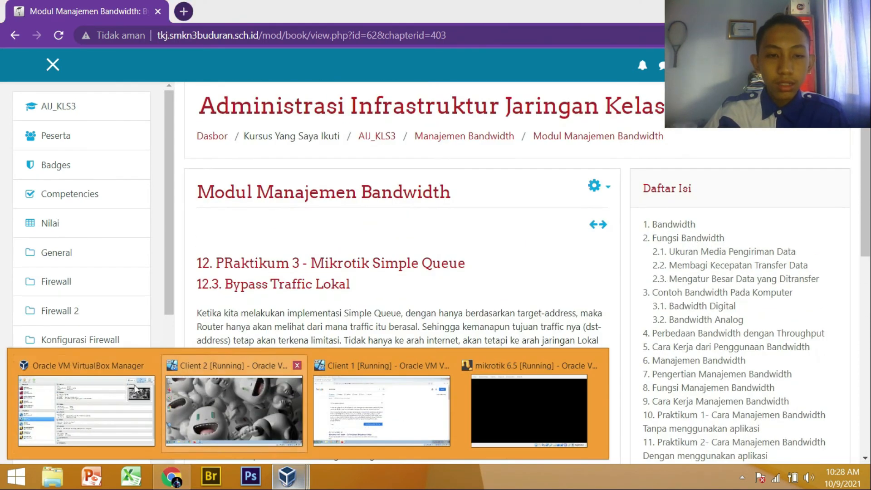
pyautogui.click(135, 388)
pyautogui.click(76, 386)
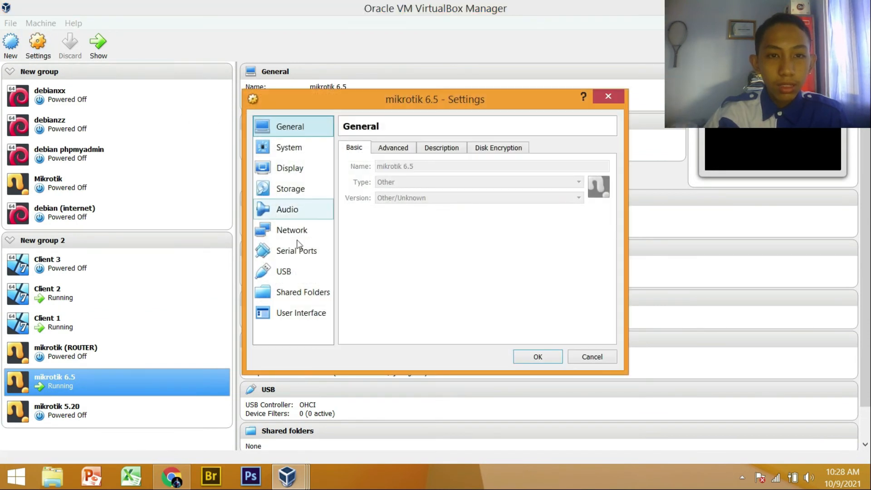
pyautogui.click(294, 229)
pyautogui.click(408, 148)
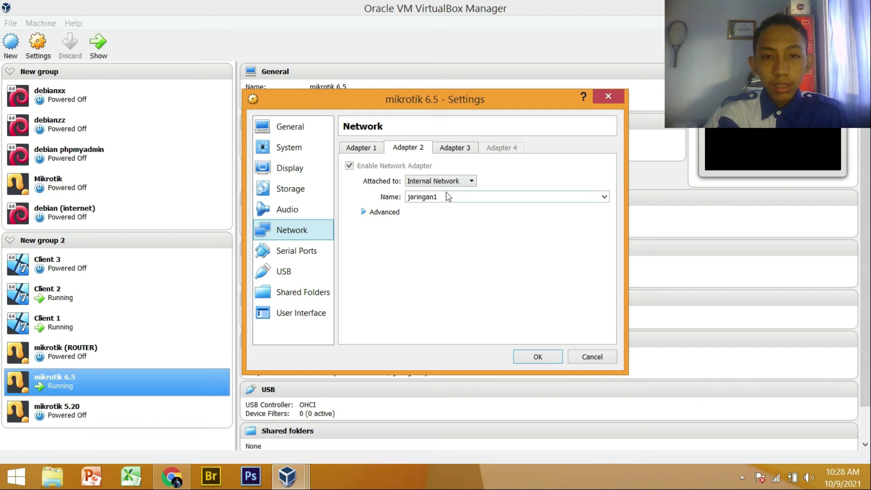
pyautogui.click(445, 150)
pyautogui.click(537, 362)
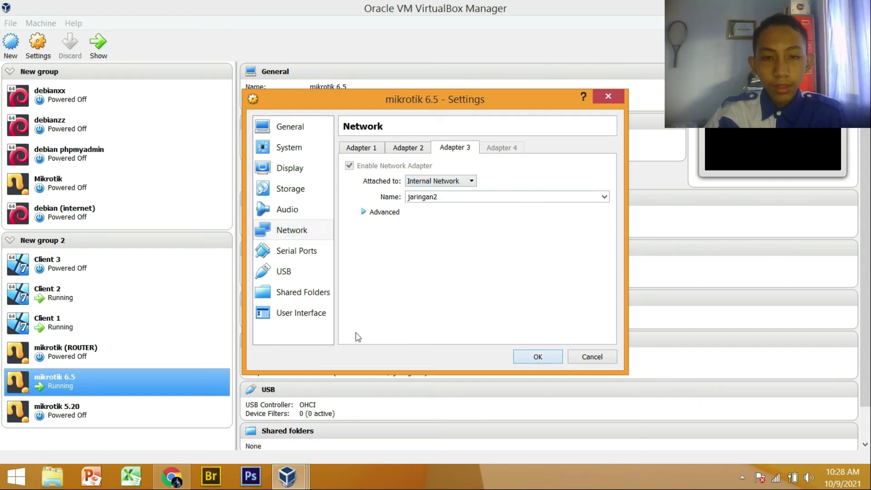
pyautogui.click(120, 317)
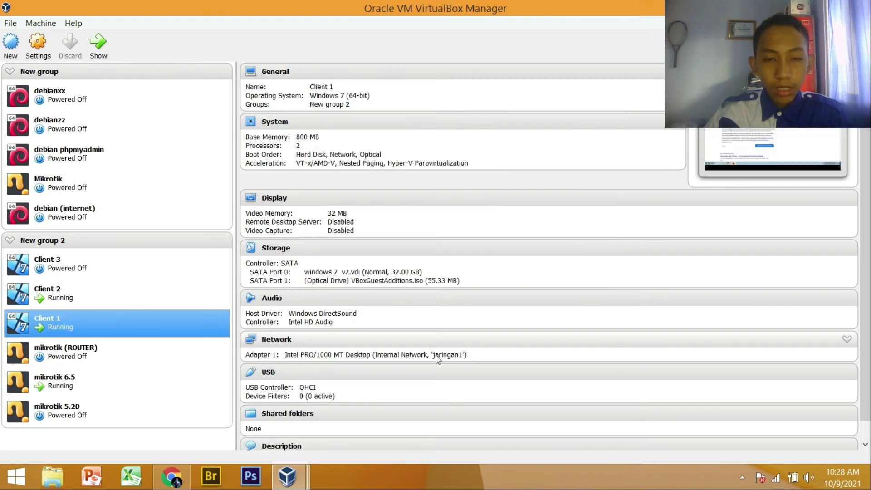
pyautogui.click(100, 299)
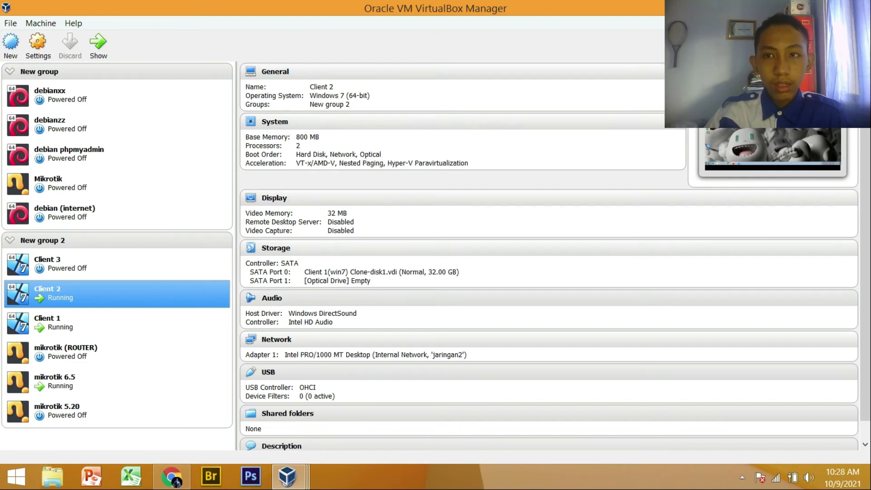
# - Switch to the Client 1 machine and display its IP configuration with ipconfig in a command prompt
pyautogui.hotkey('alt', 'Tab')
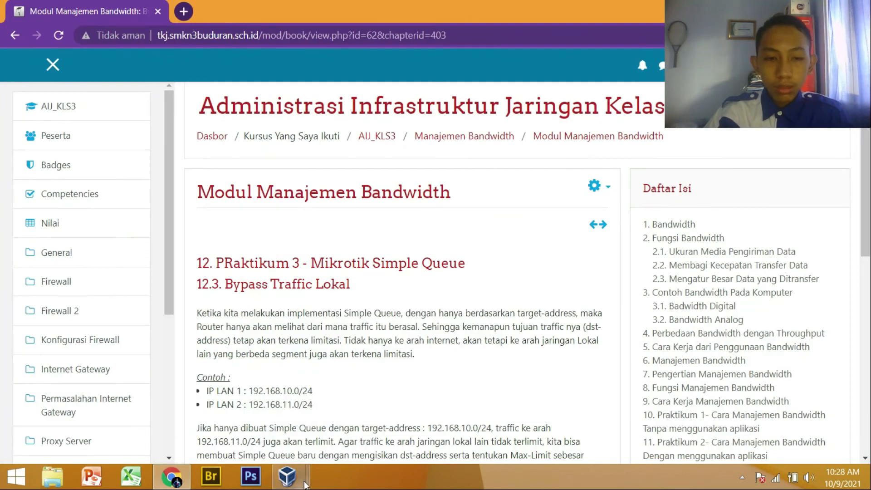
pyautogui.moveTo(299, 476)
pyautogui.click(326, 400)
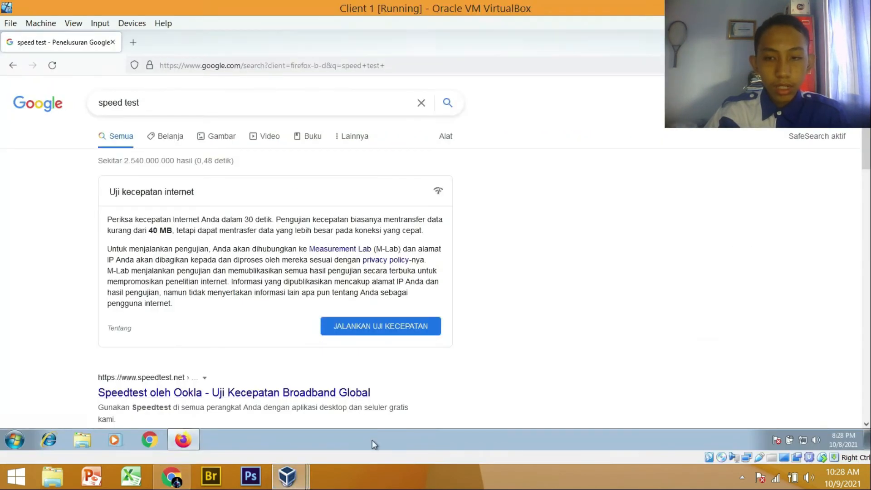
pyautogui.press('super+r')
pyautogui.press('Return')
pyautogui.write('ip')
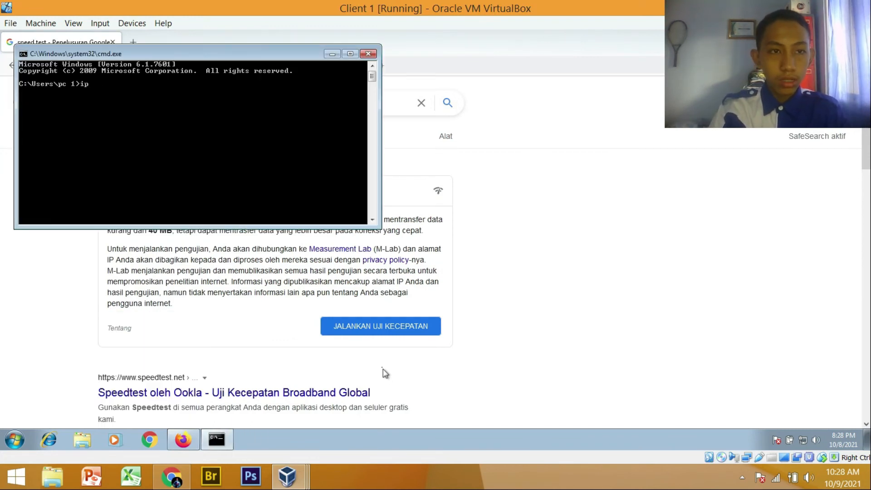
pyautogui.write('config')
pyautogui.press('Return')
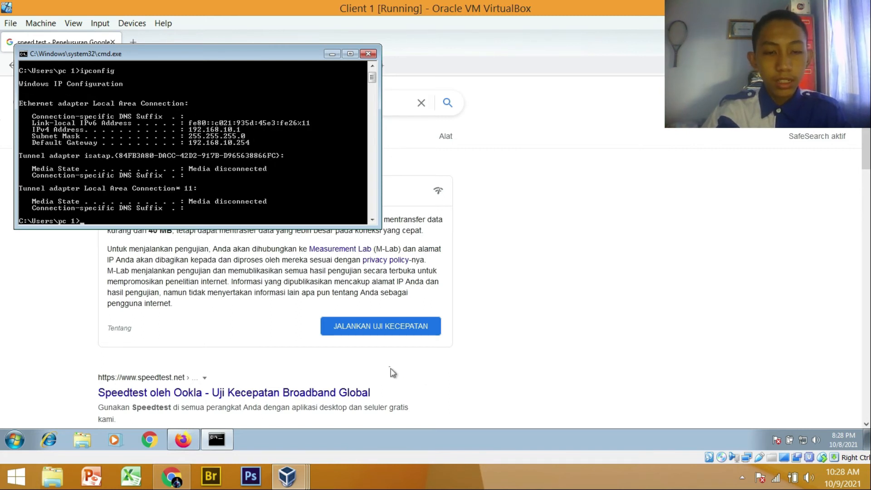
# - Switch to the Client 2 machine and display its IP configuration with ipconfig in a command prompt
pyautogui.moveTo(287, 477)
pyautogui.click(298, 399)
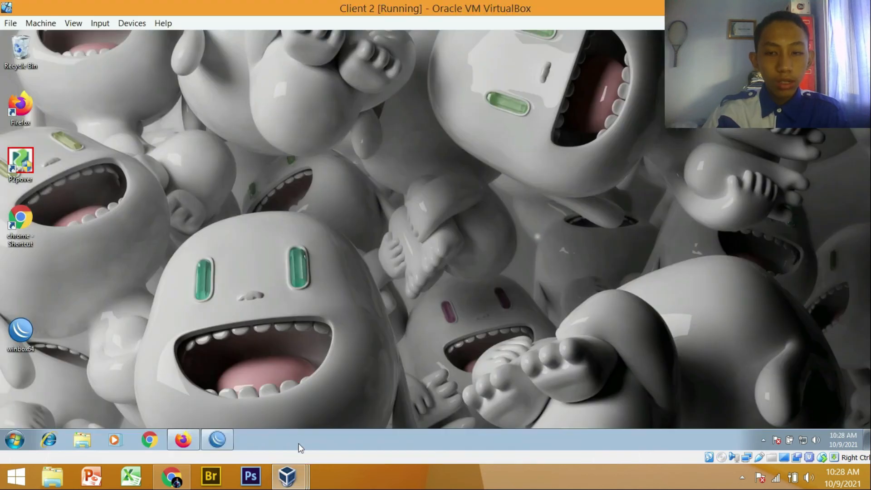
pyautogui.press('super+r')
pyautogui.press('Return')
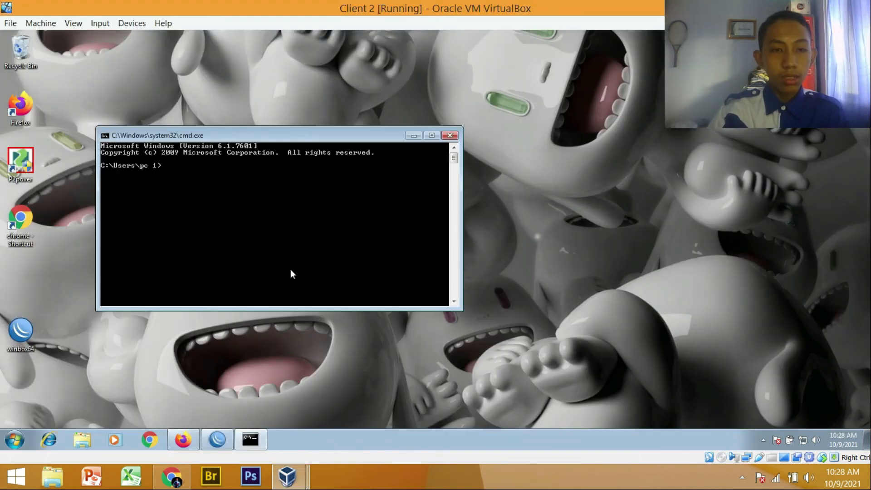
pyautogui.write('ipconfig')
pyautogui.press('Return')
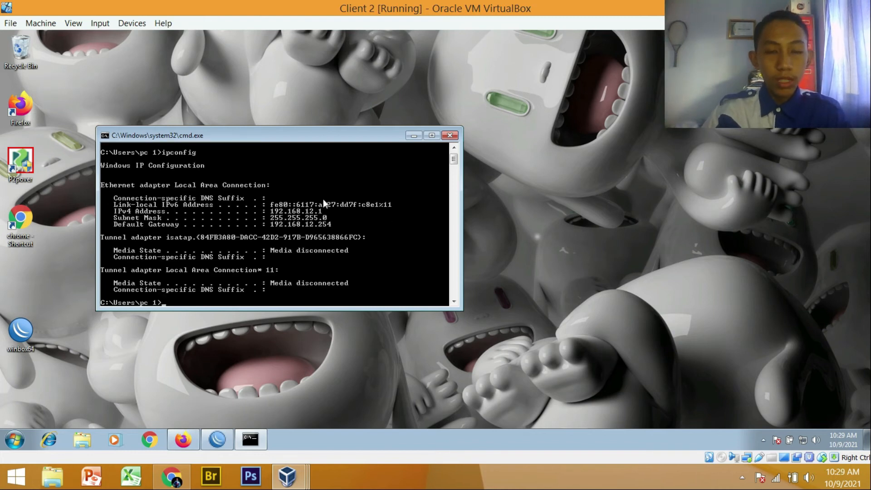
# - Bring up WinBox on Client 2 and check the networks assigned to ether1, ether2 and ether3 in the IP address list
pyautogui.click(210, 447)
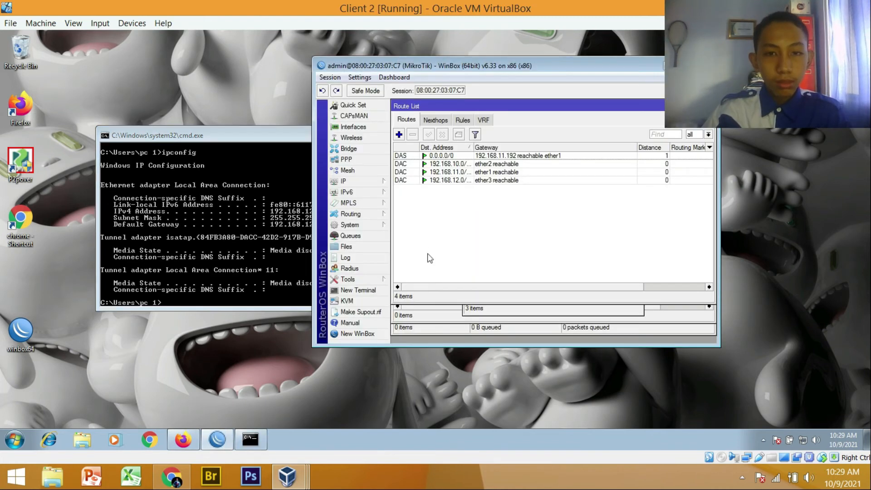
pyautogui.click(377, 183)
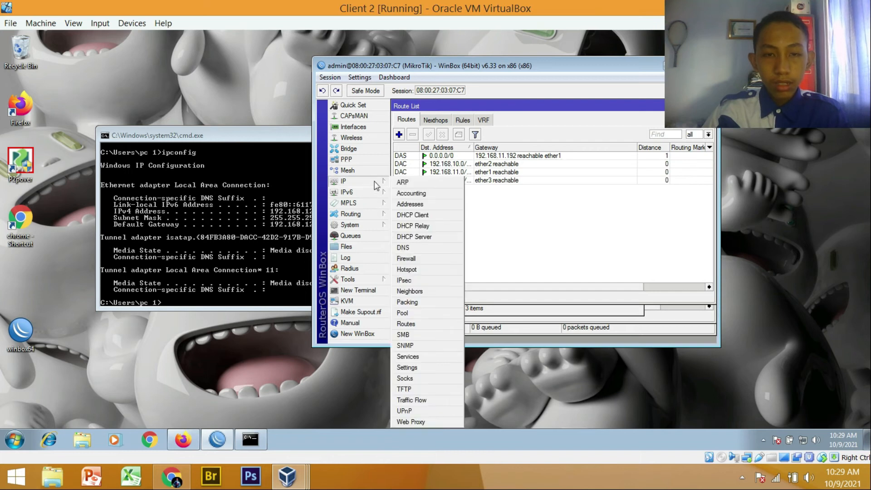
pyautogui.click(413, 204)
pyautogui.click(528, 177)
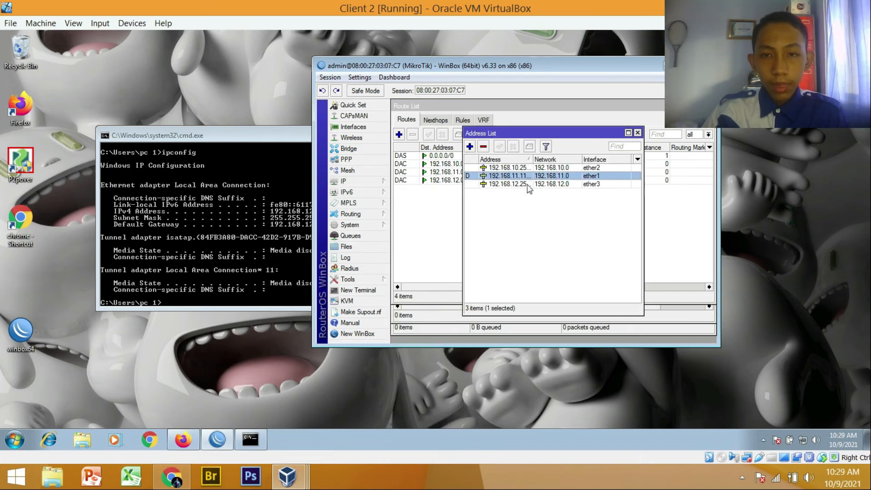
pyautogui.click(529, 206)
pyautogui.click(549, 184)
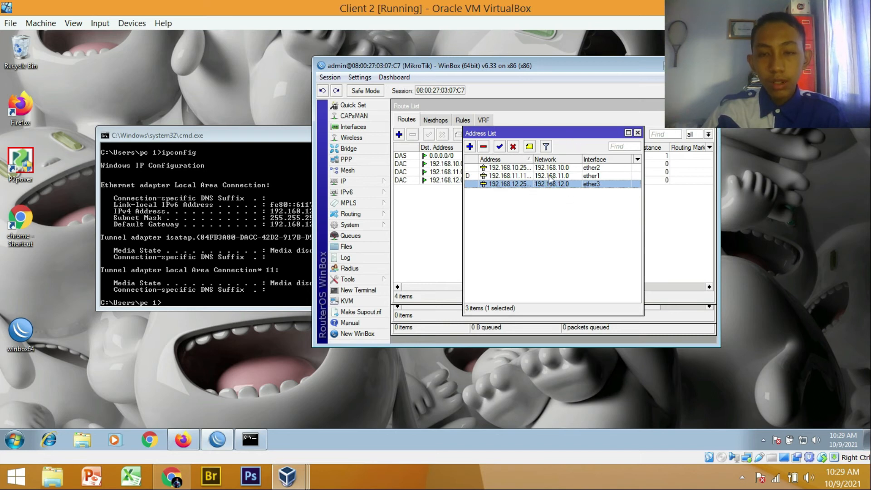
pyautogui.click(551, 177)
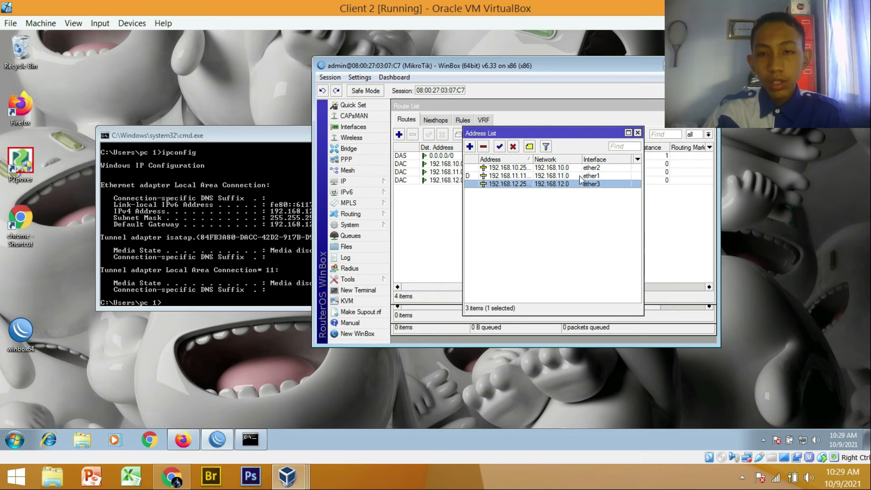
pyautogui.click(601, 184)
# - Inspect the full address entries of ether3 and ether2 in the address list and close each without editing
pyautogui.doubleClick(528, 183)
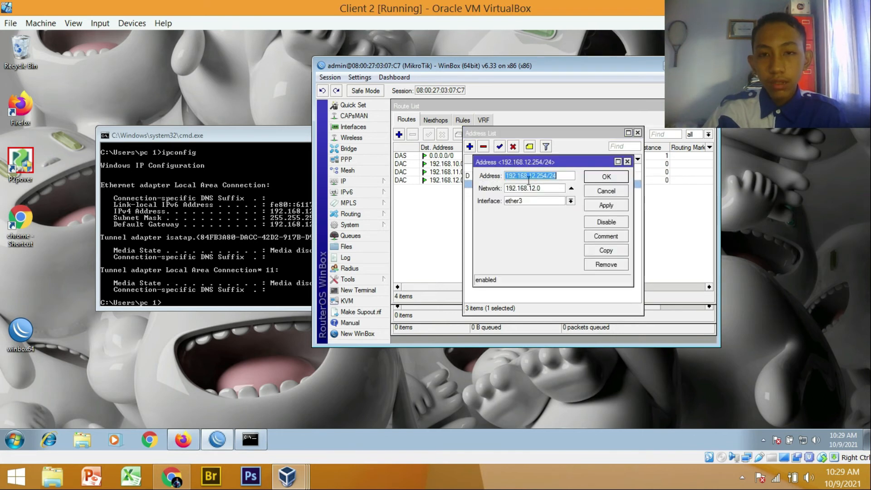
pyautogui.click(609, 179)
pyautogui.doubleClick(540, 167)
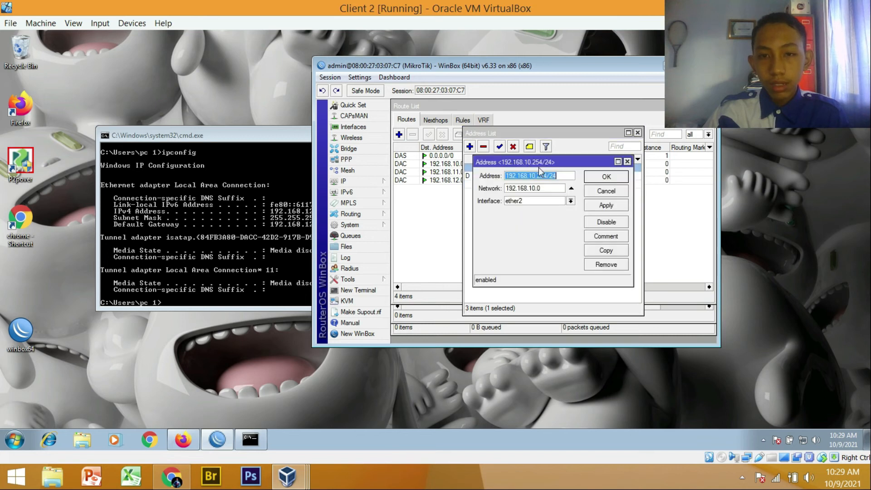
pyautogui.click(544, 188)
pyautogui.click(606, 177)
pyautogui.click(549, 224)
pyautogui.click(442, 221)
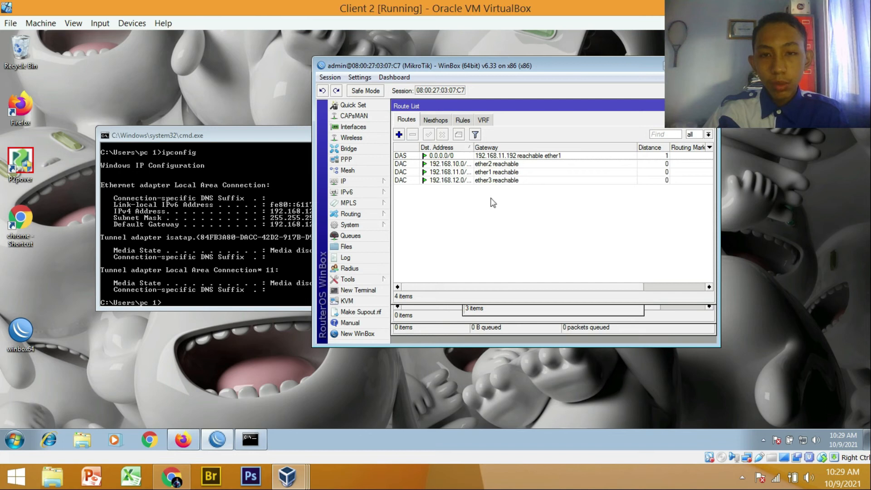
pyautogui.click(378, 181)
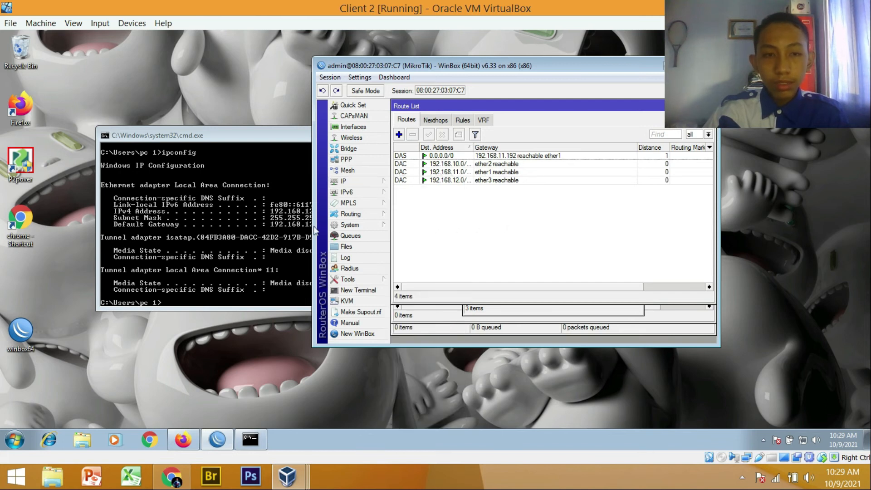
# - Test Client 2's internet connection by pinging google.com from its command prompt
pyautogui.click(227, 227)
pyautogui.write('ping google.com')
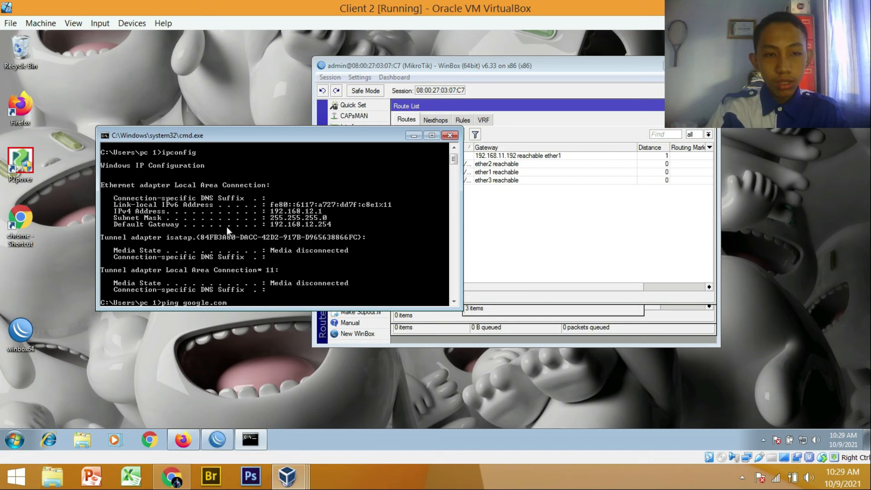
pyautogui.press('Return')
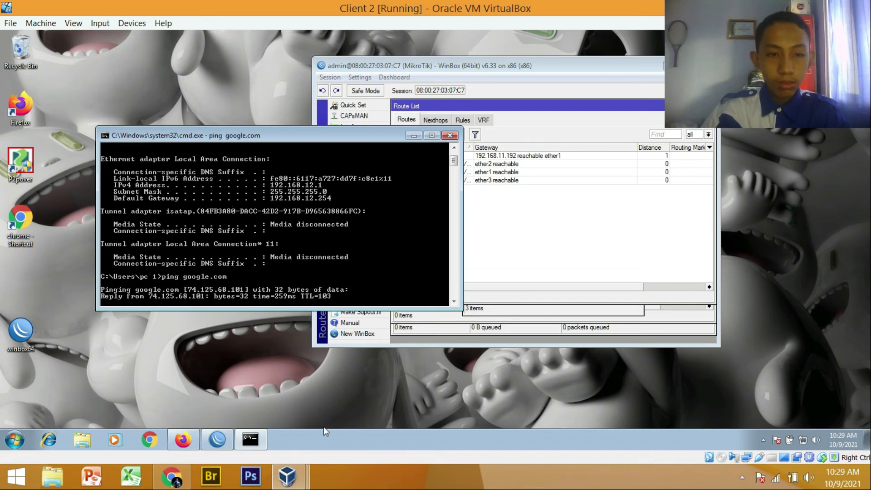
# - Switch to Client 1, ping google.com from its command prompt, and stop the ping early
pyautogui.moveTo(287, 476)
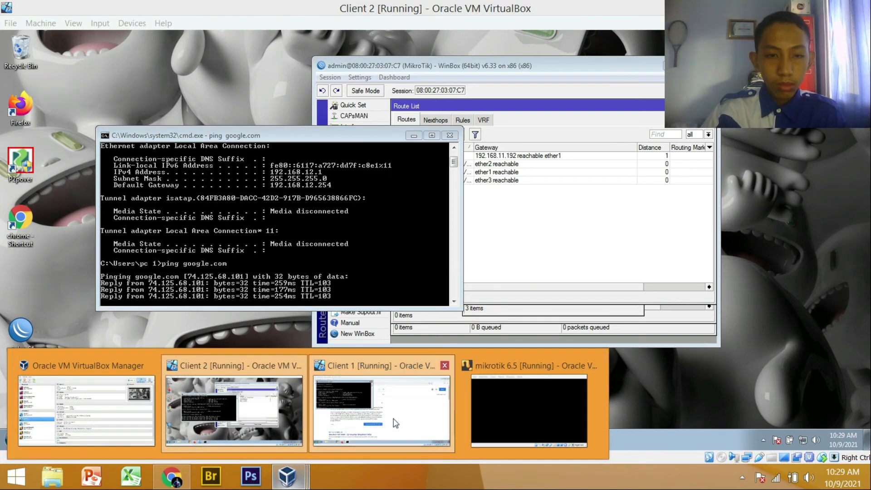
pyautogui.click(396, 424)
pyautogui.write('pin')
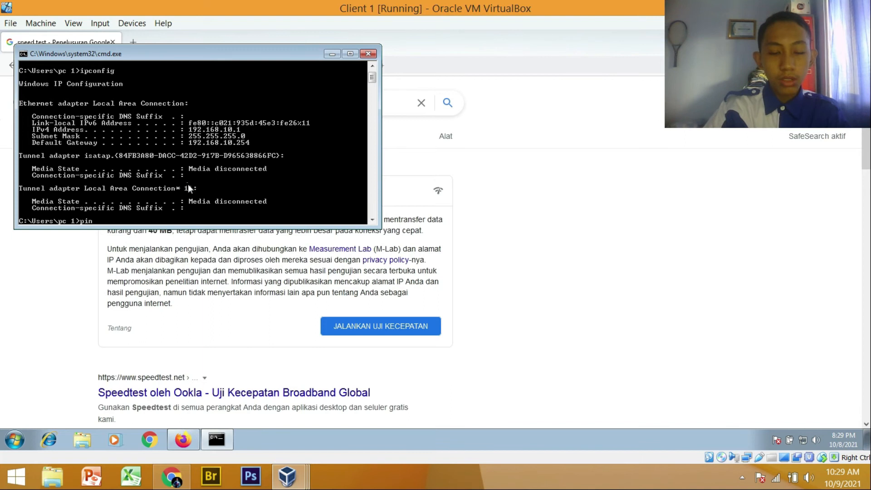
pyautogui.write('g google.com')
pyautogui.press('Return')
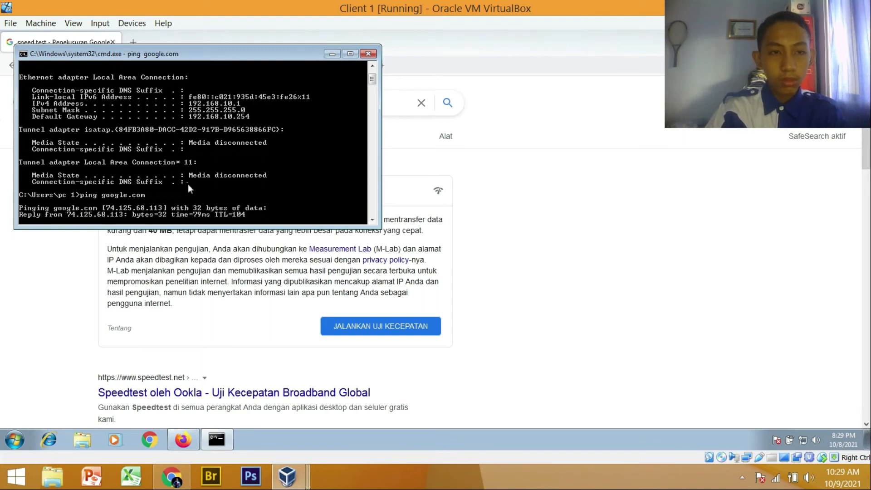
pyautogui.hotkey('ctrl', 'c')
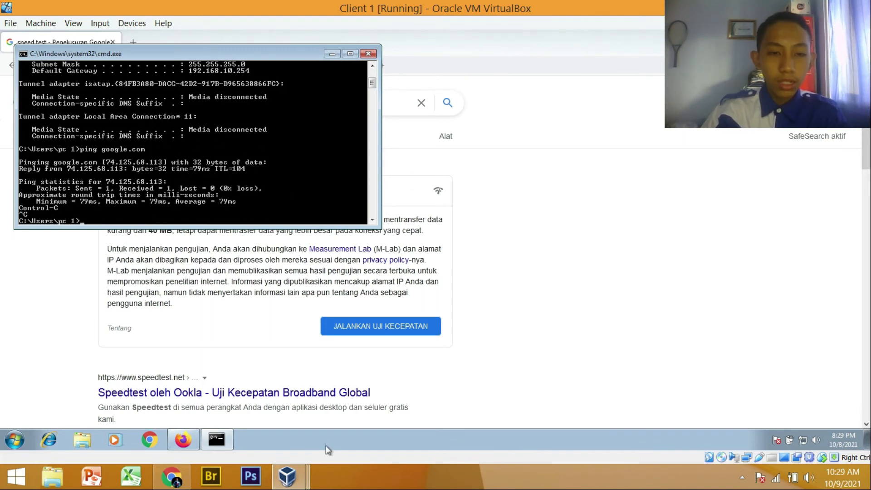
# - Return to Client 2, close its command prompt and open the router's queue list in WinBox
pyautogui.click(287, 476)
pyautogui.click(261, 406)
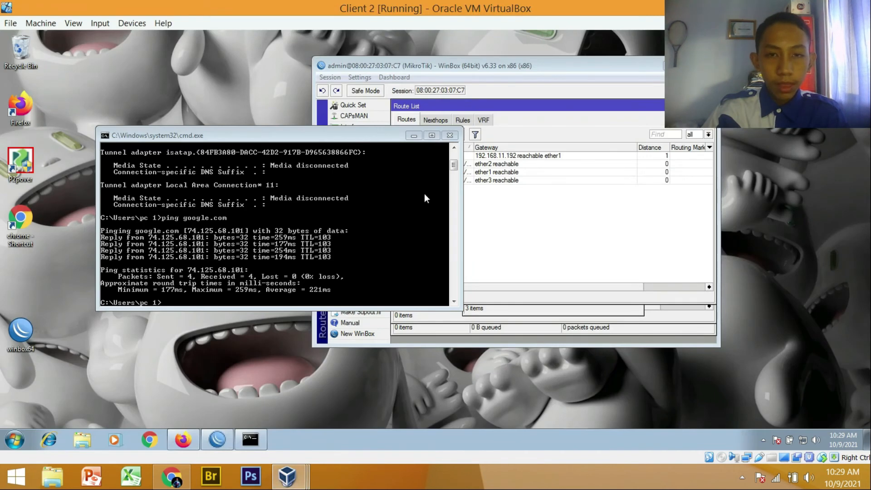
pyautogui.click(453, 132)
pyautogui.click(353, 182)
pyautogui.click(358, 235)
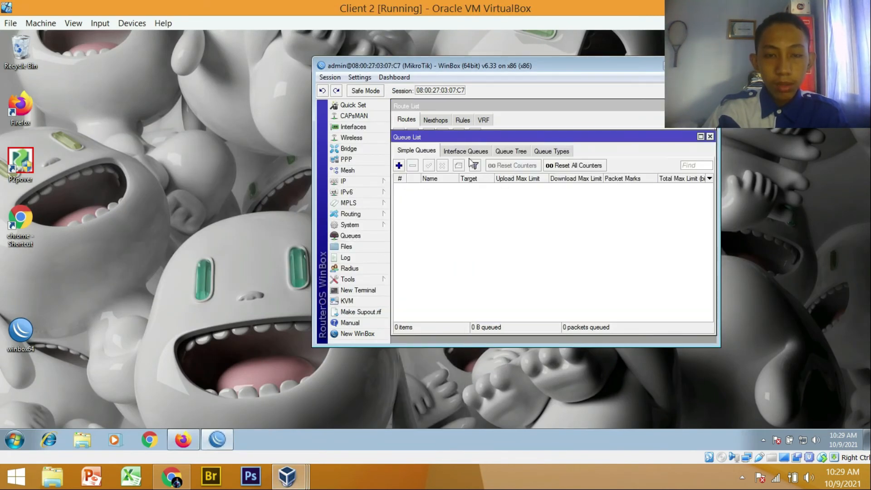
# - Add a simple queue named jaringan1 targeting ether2 with a max limit of 1M for both upload and download
pyautogui.click(402, 165)
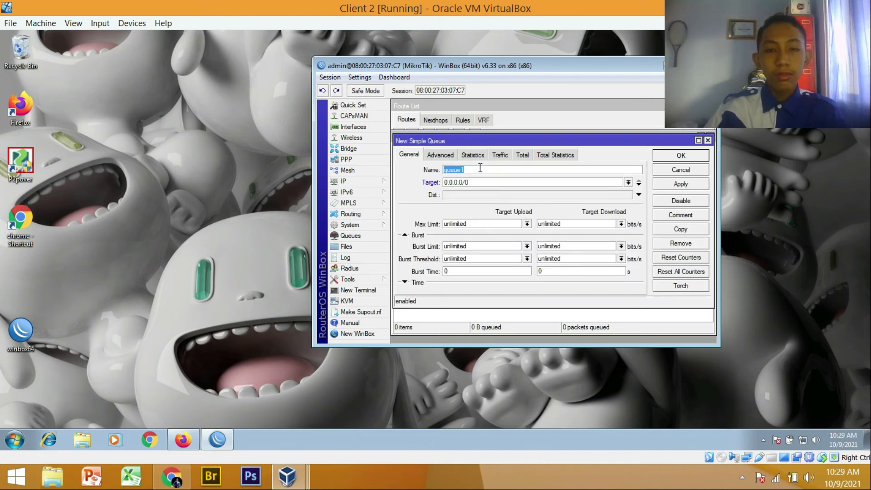
pyautogui.press('BackSpace')
pyautogui.write('jaringan1')
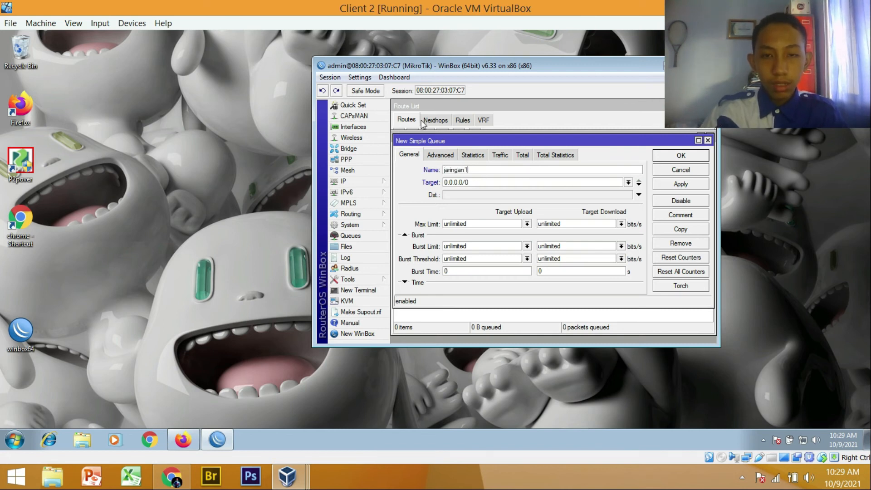
pyautogui.click(628, 181)
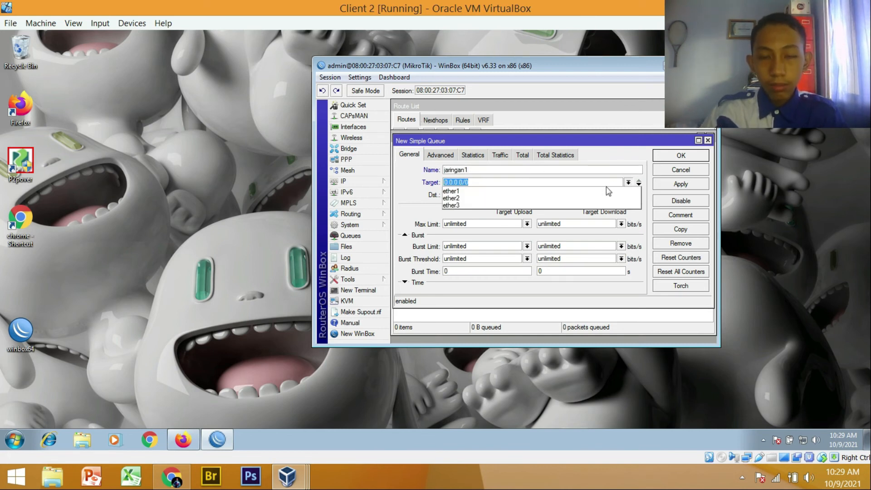
pyautogui.click(488, 199)
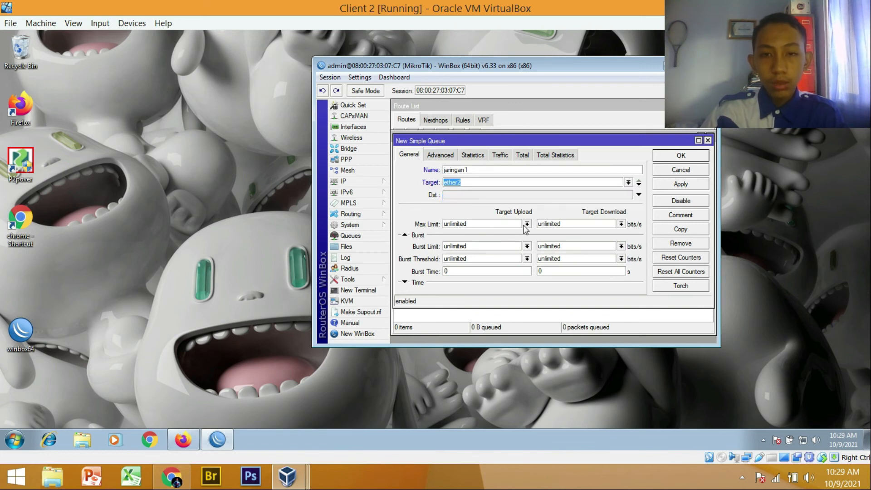
pyautogui.click(527, 223)
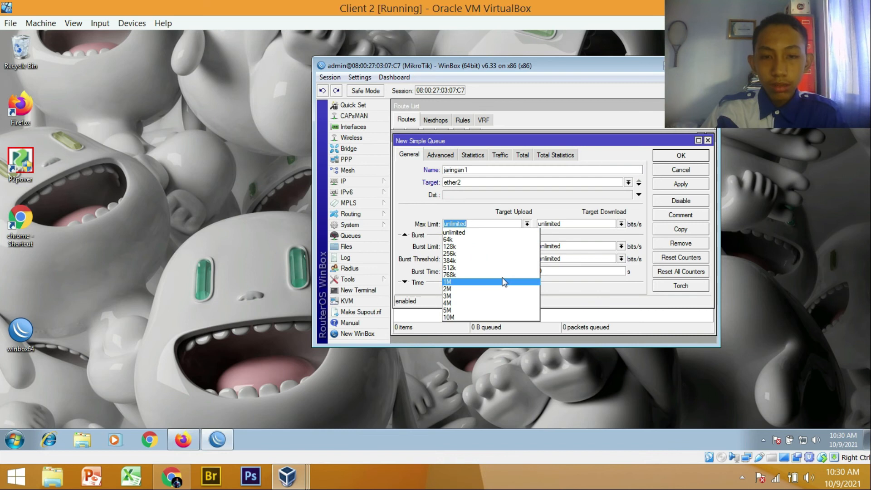
pyautogui.click(504, 281)
pyautogui.click(620, 224)
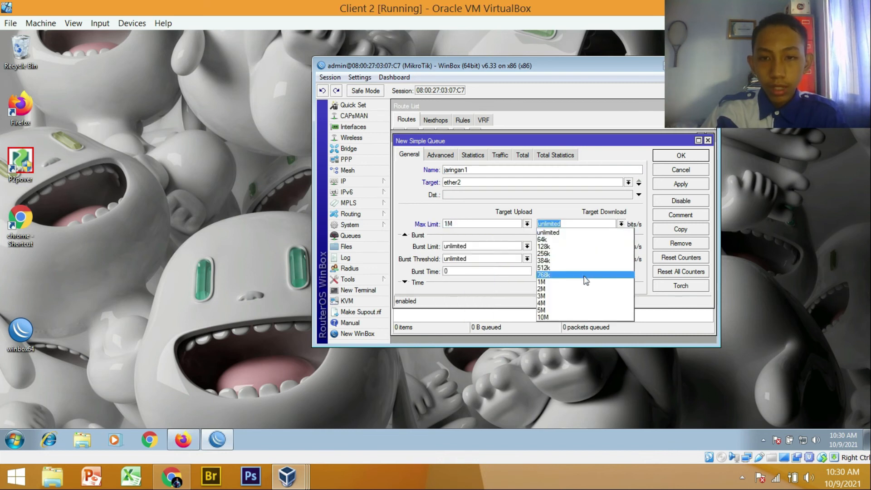
pyautogui.click(614, 281)
pyautogui.click(665, 185)
pyautogui.click(663, 155)
# - Add a simple queue named jaringan2 targeting ether3 with a max limit of 2M for both upload and download
pyautogui.click(399, 166)
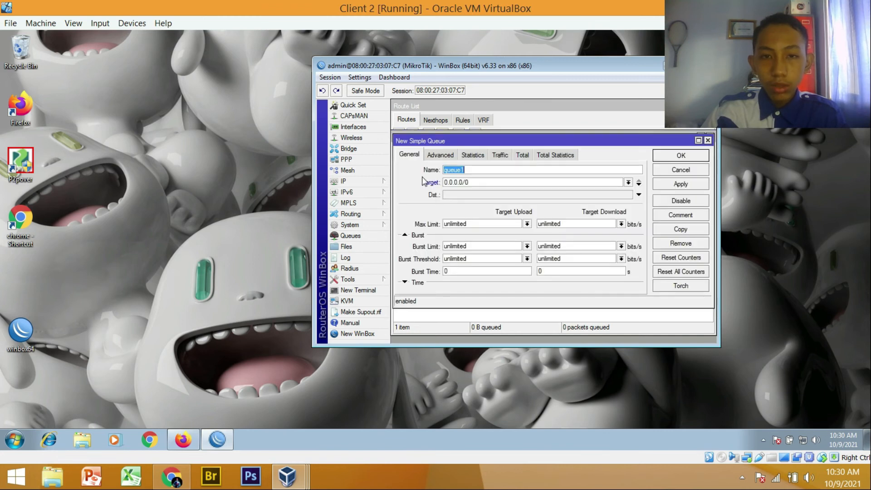
pyautogui.write('jaringan2')
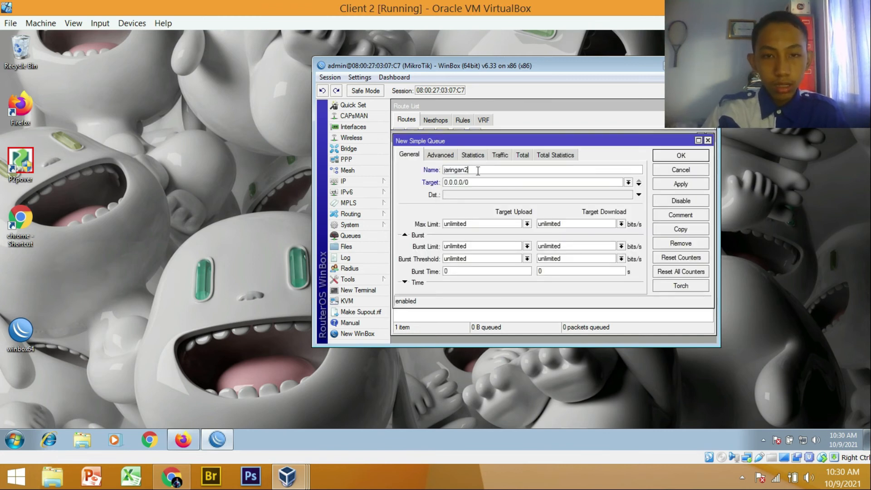
pyautogui.click(628, 182)
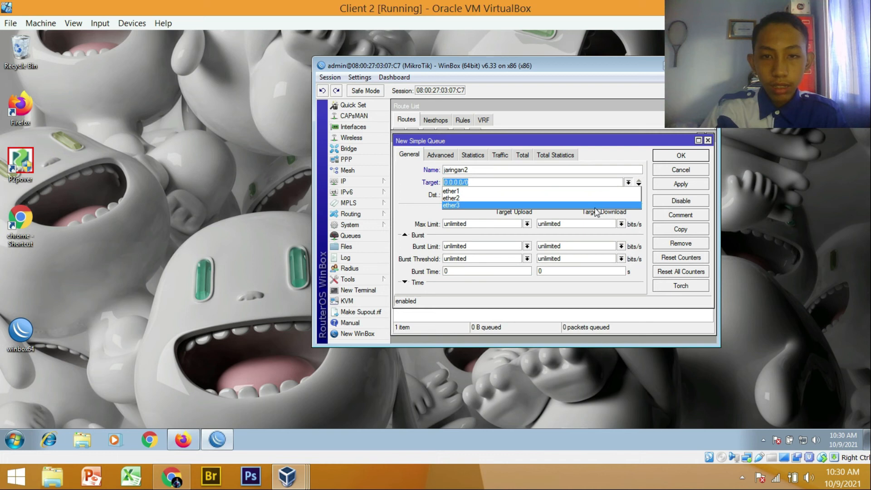
pyautogui.click(594, 207)
pyautogui.click(527, 224)
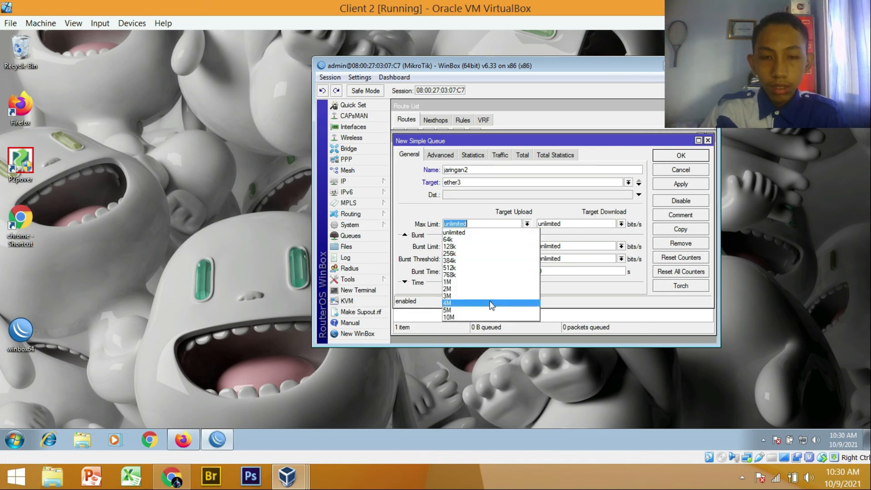
pyautogui.click(513, 282)
pyautogui.click(621, 223)
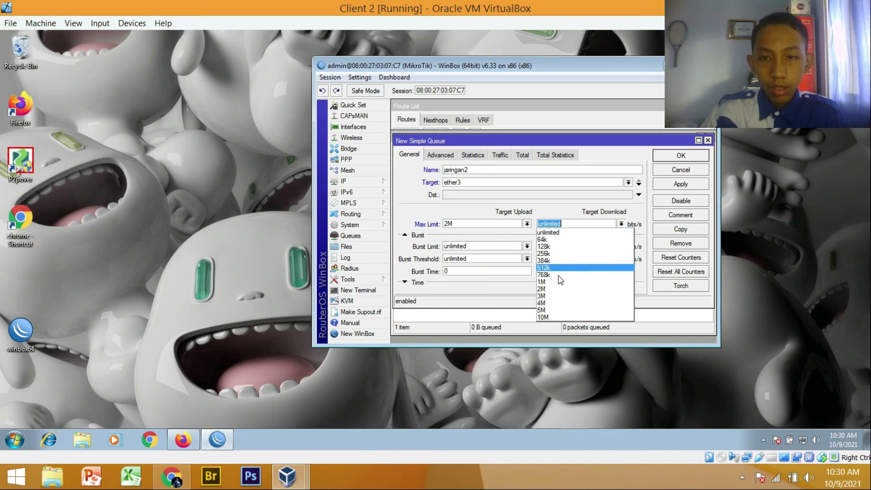
pyautogui.click(562, 288)
pyautogui.click(621, 224)
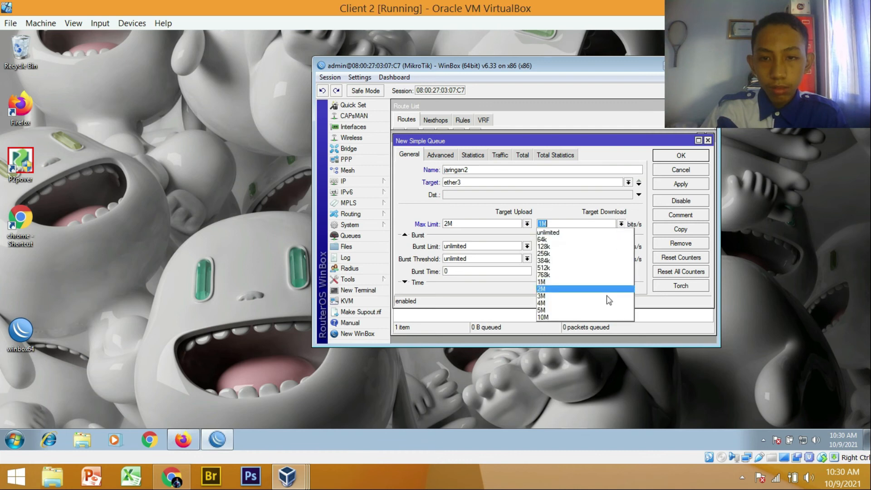
pyautogui.click(607, 293)
pyautogui.click(680, 184)
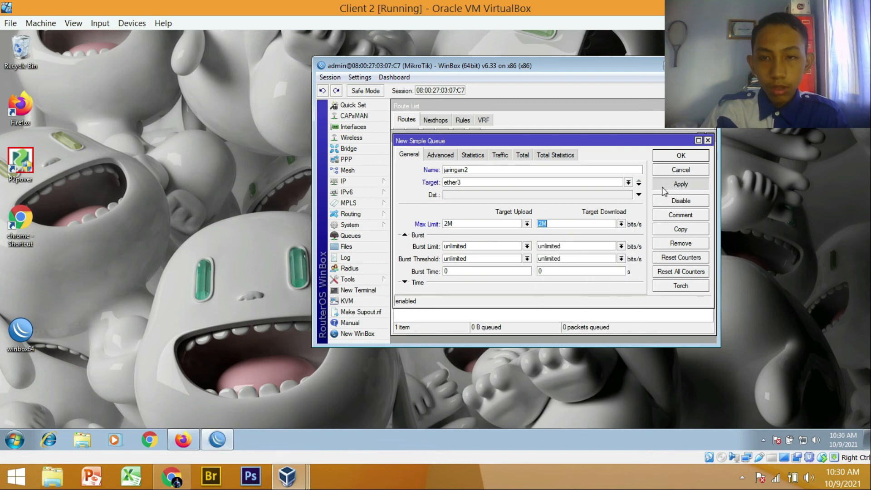
pyautogui.click(681, 155)
# - Refresh the desktop, switch to Client 1 and run the Google internet speed test in its Firefox browser
pyautogui.rightClick(214, 239)
pyautogui.click(222, 271)
pyautogui.click(296, 473)
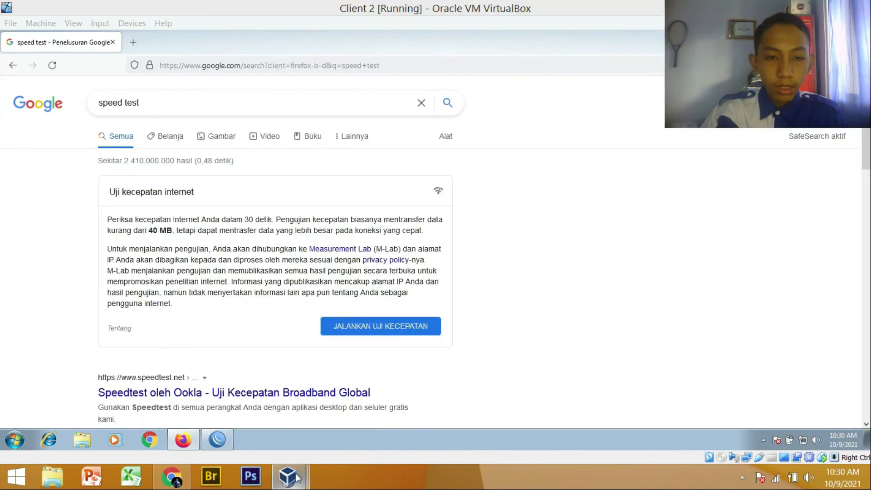
pyautogui.click(339, 403)
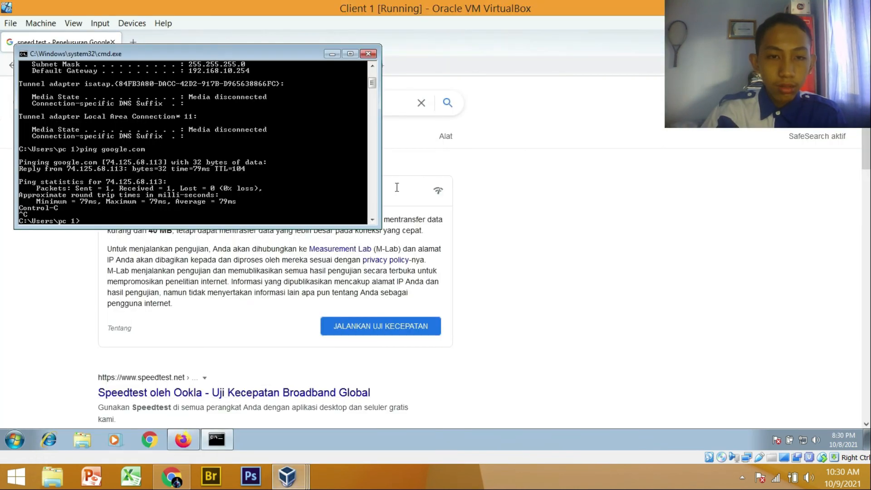
pyautogui.click(185, 438)
pyautogui.click(430, 323)
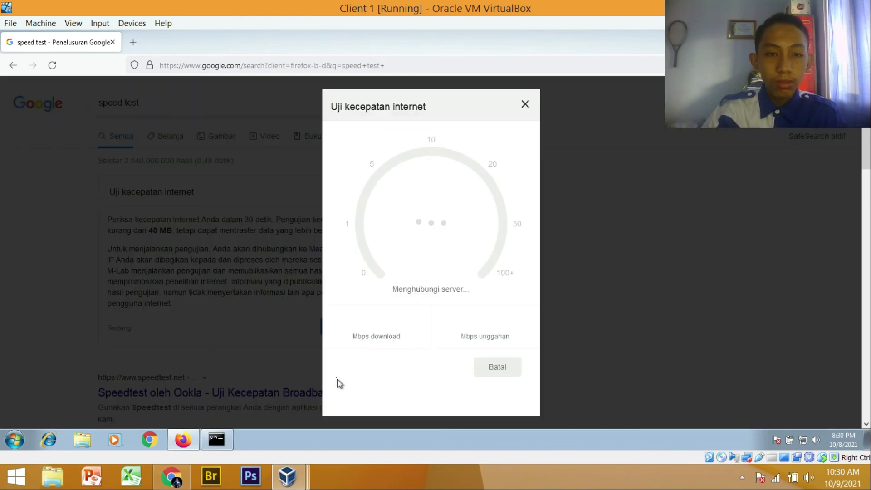
# - Shrink the Client 2 window beside Client 1's running test and examine the jaringan1 queue's status in WinBox
pyautogui.click(287, 476)
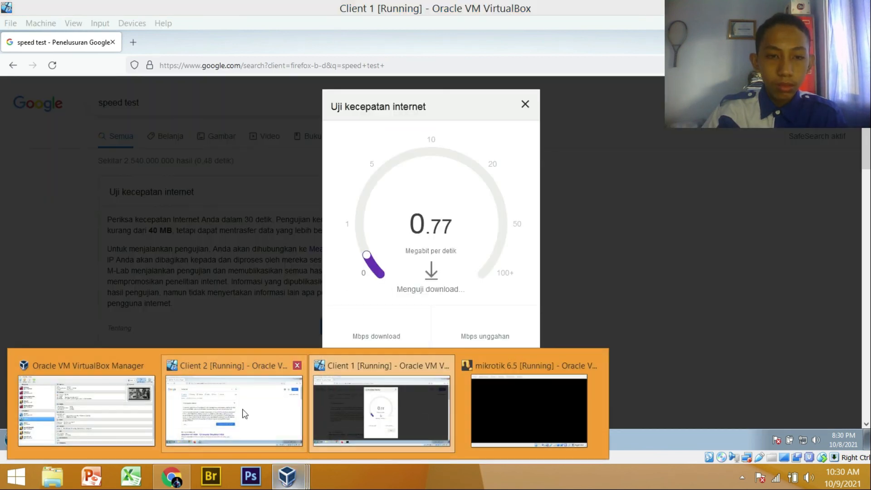
pyautogui.click(240, 413)
pyautogui.click(833, 6)
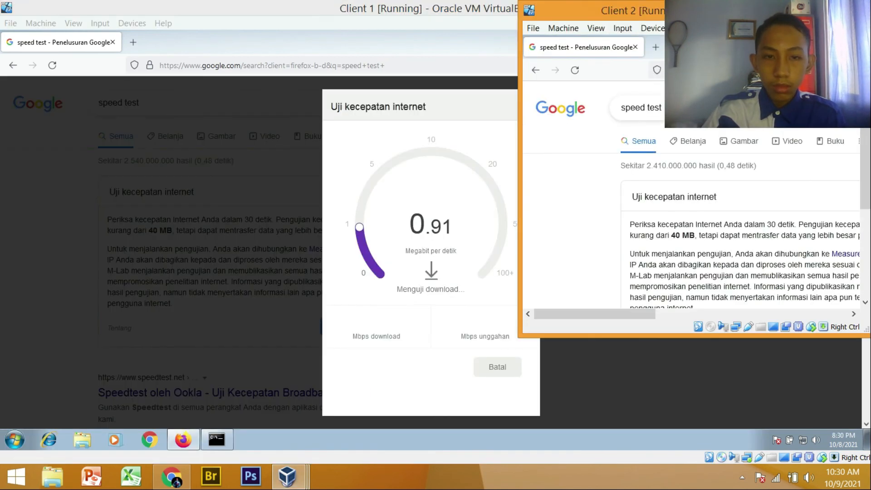
pyautogui.click(739, 309)
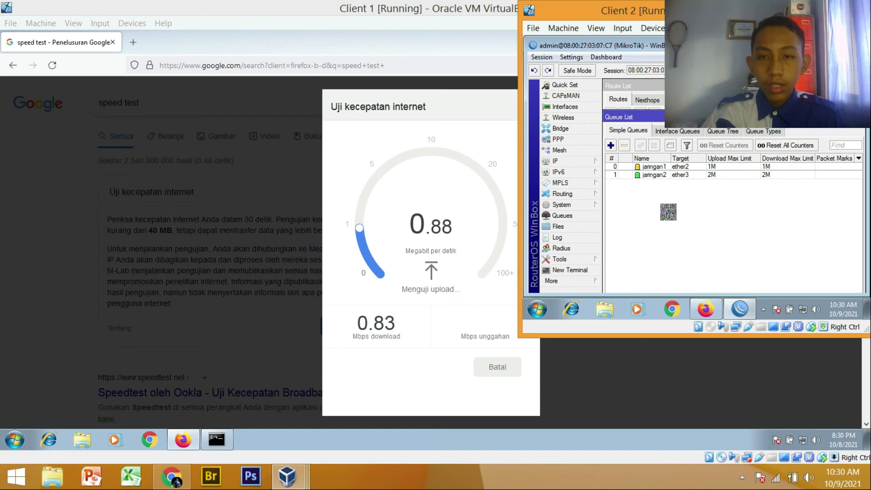
pyautogui.click(683, 169)
pyautogui.click(686, 180)
pyautogui.click(686, 174)
pyautogui.click(684, 168)
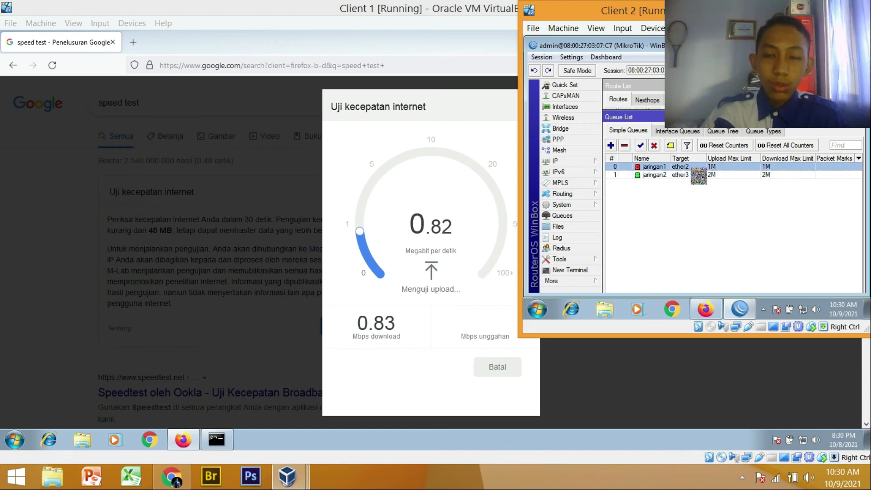
pyautogui.click(693, 225)
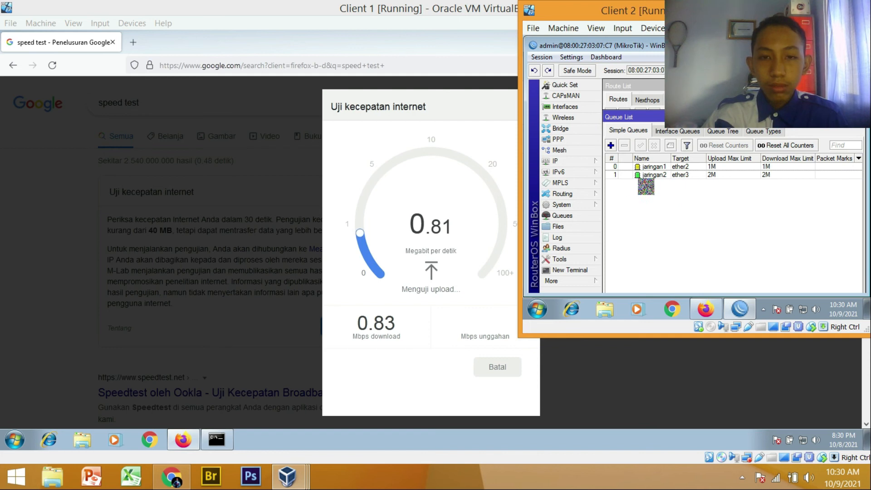
# - Return to the Client 2 virtual machine, maximize its window and start the Google internet speed test in Firefox
pyautogui.click(302, 484)
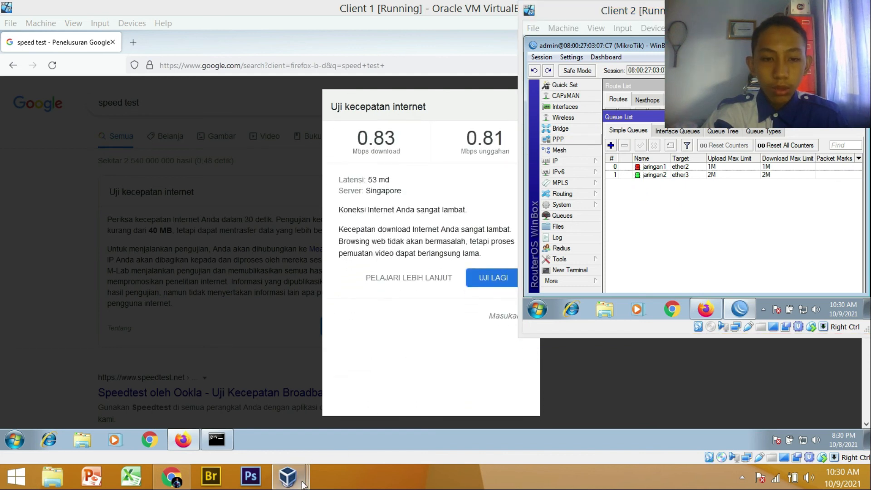
pyautogui.click(374, 405)
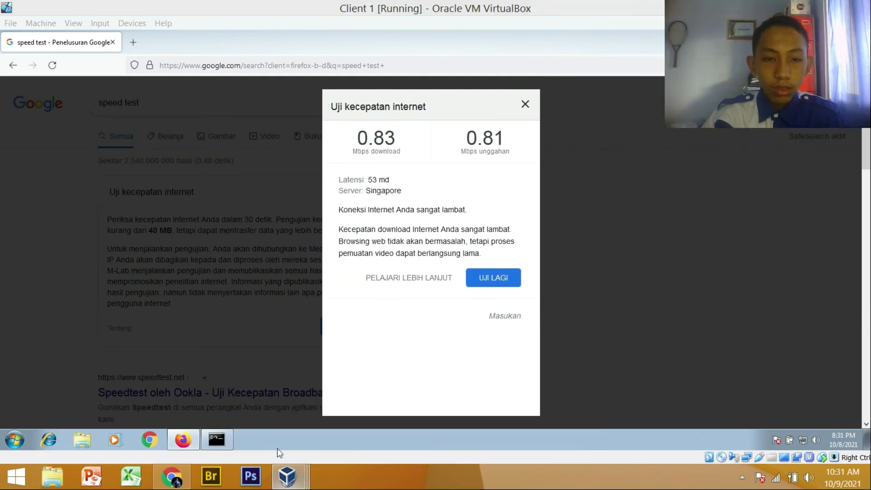
pyautogui.click(287, 476)
pyautogui.click(530, 405)
pyautogui.click(828, 6)
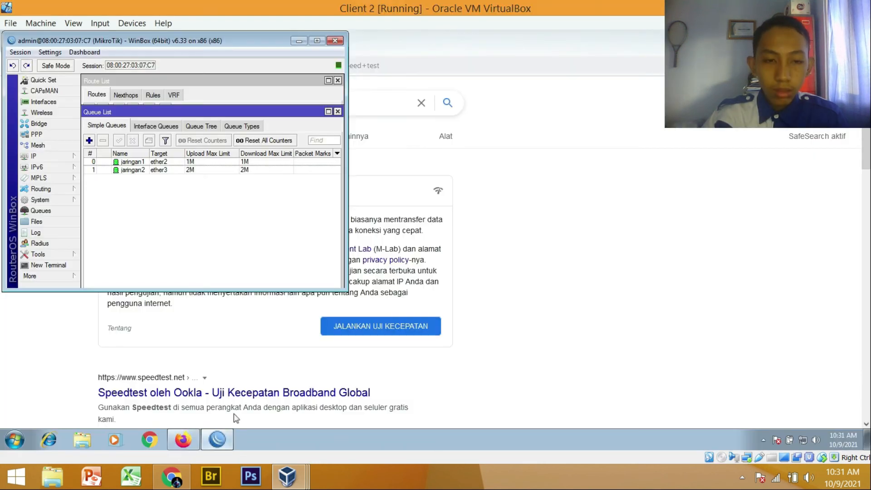
pyautogui.click(189, 439)
pyautogui.click(380, 326)
# - Place the WinBox window beside Client 2's speed test and check the jaringan2 queue in the list
pyautogui.click(226, 438)
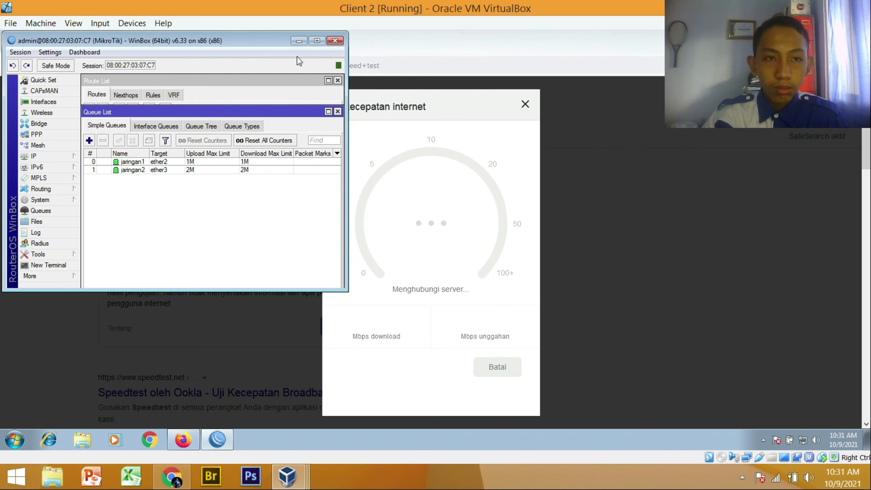
pyautogui.moveTo(253, 42)
pyautogui.mouseDown()
pyautogui.moveTo(770, 119)
pyautogui.moveTo(801, 103)
pyautogui.moveTo(794, 100)
pyautogui.mouseUp()
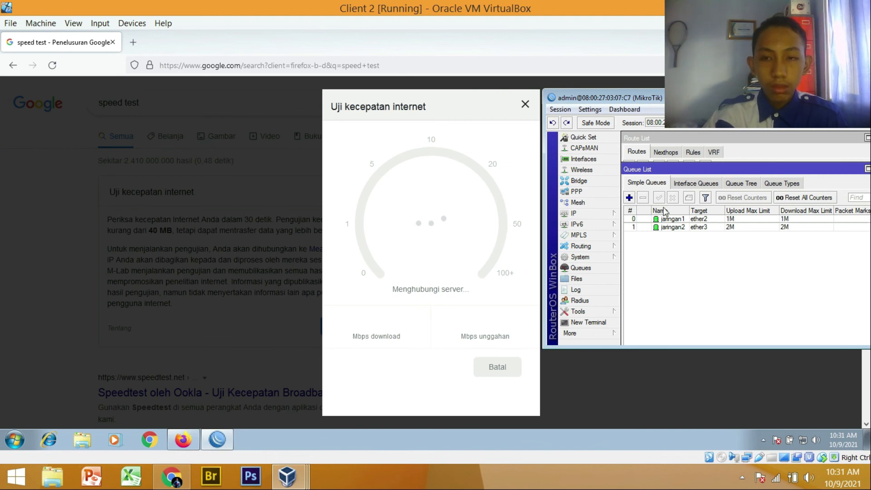
pyautogui.click(524, 245)
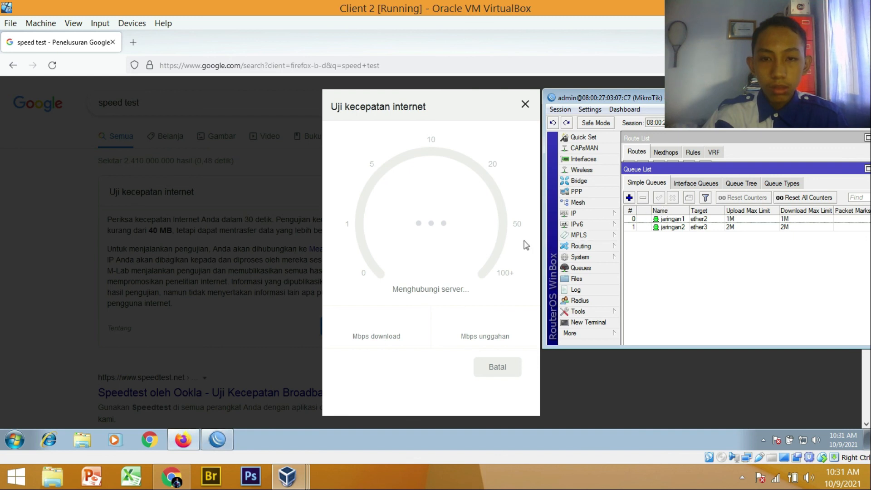
pyautogui.click(216, 439)
pyautogui.click(728, 229)
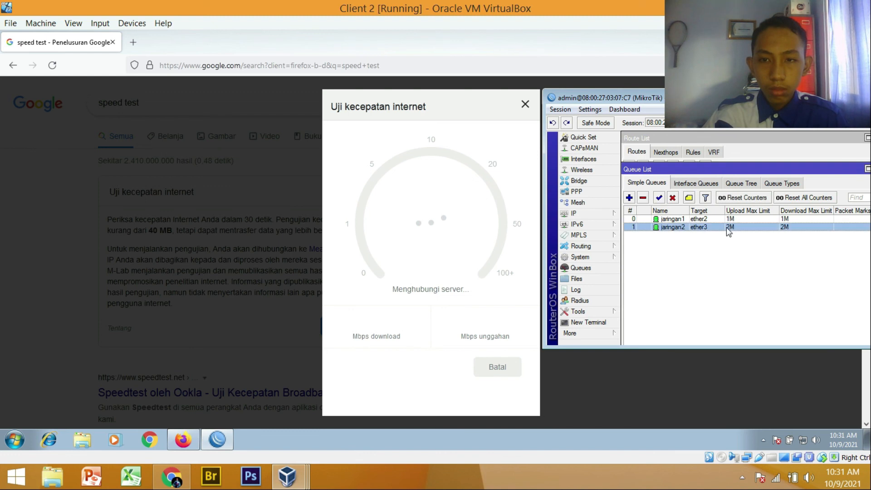
pyautogui.click(729, 265)
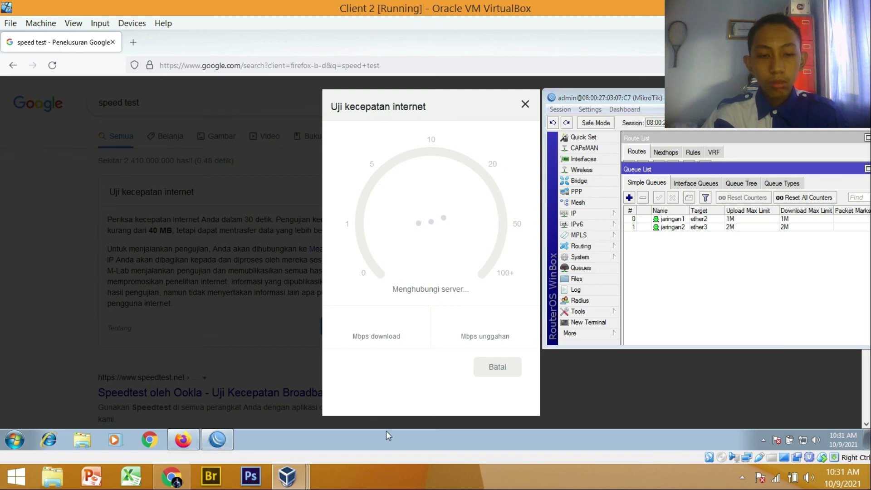
# - Ping google.com from Client 2's command prompt, stop the ping early and close the prompt
pyautogui.press('super+r')
pyautogui.press('Return')
pyautogui.write('ping')
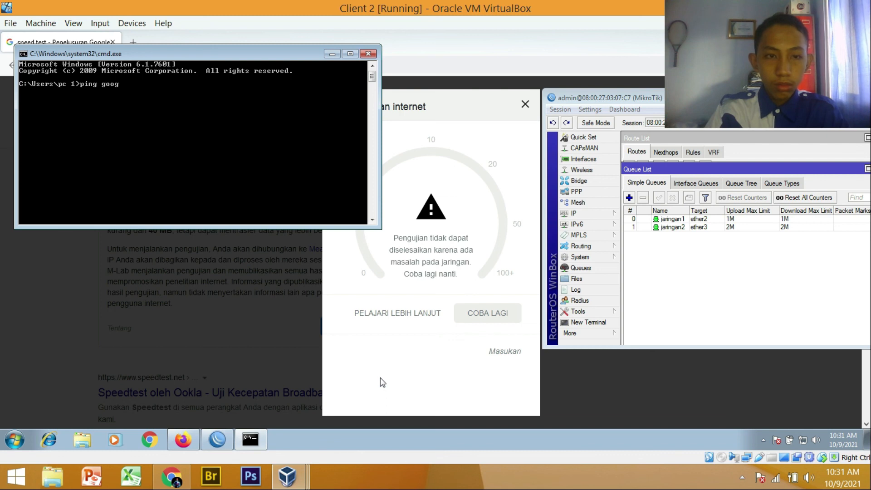
pyautogui.write(' google.com')
pyautogui.press('Return')
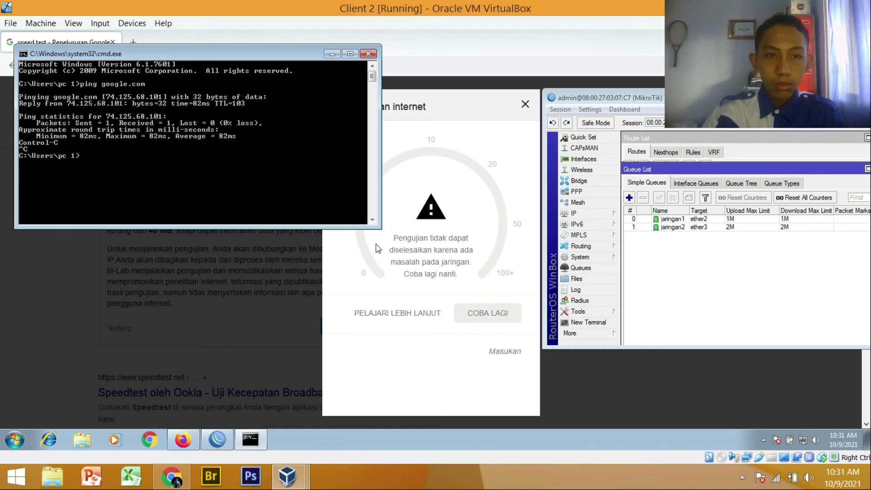
pyautogui.click(368, 53)
# - Restart the speed test on Client 2 and watch the two simple queues' status beside it in WinBox
pyautogui.click(526, 104)
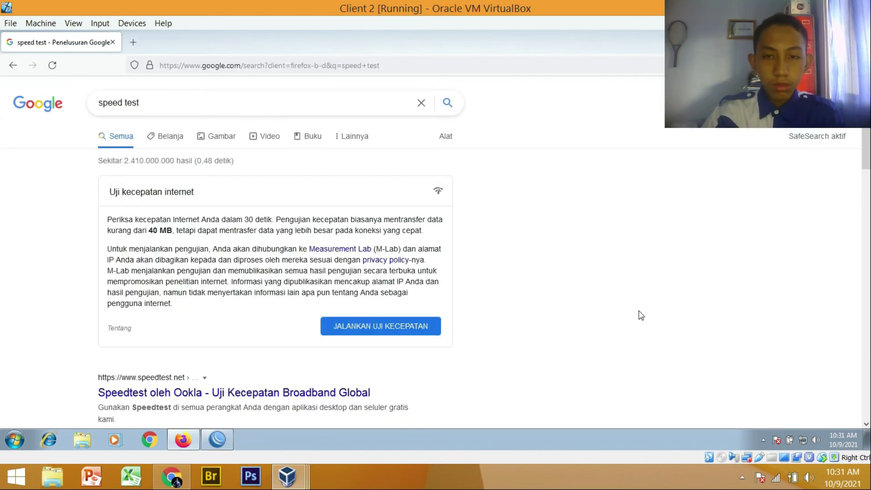
pyautogui.click(415, 325)
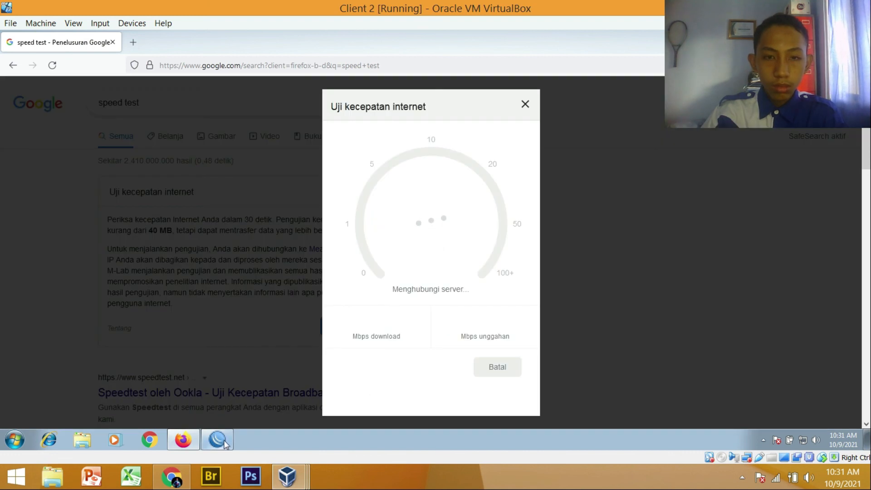
pyautogui.click(225, 447)
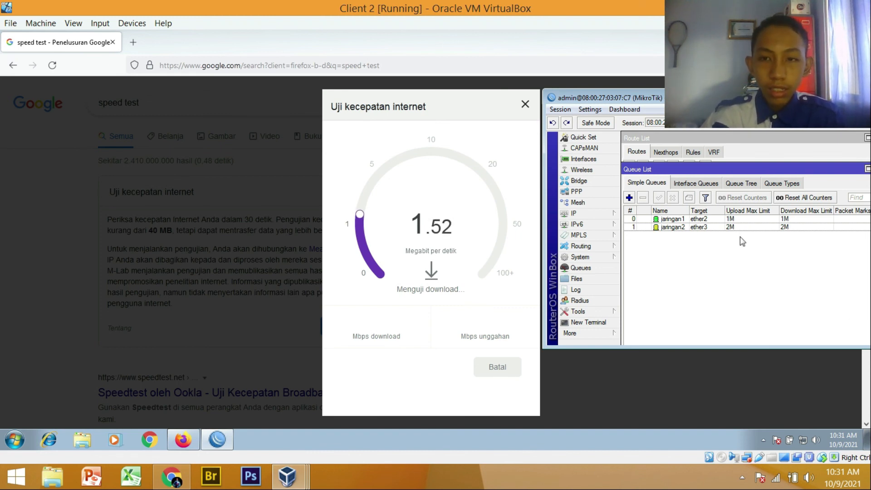
pyautogui.click(771, 218)
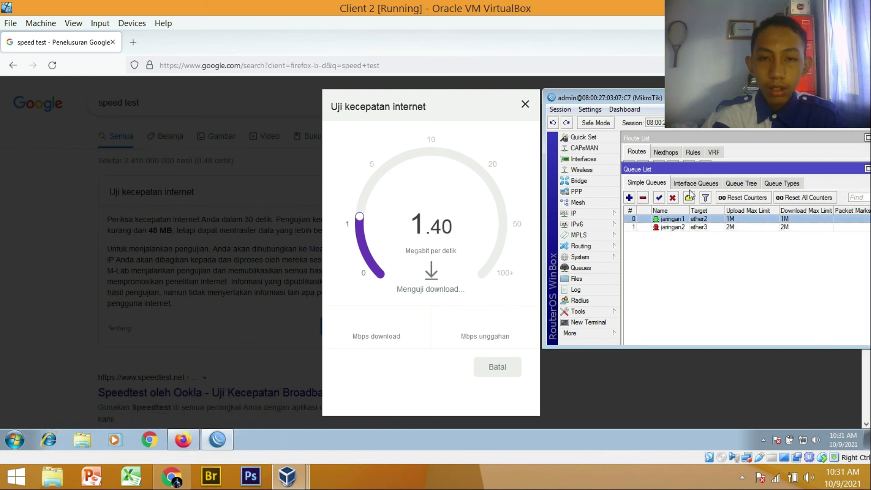
pyautogui.click(801, 234)
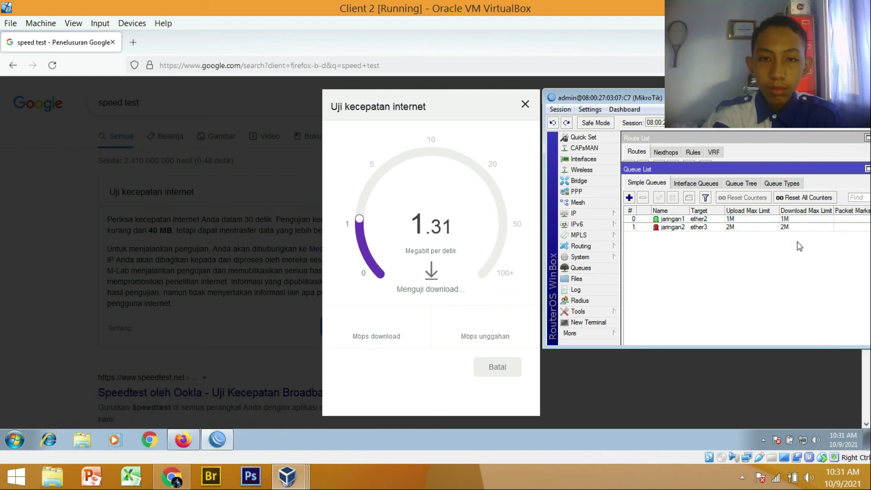